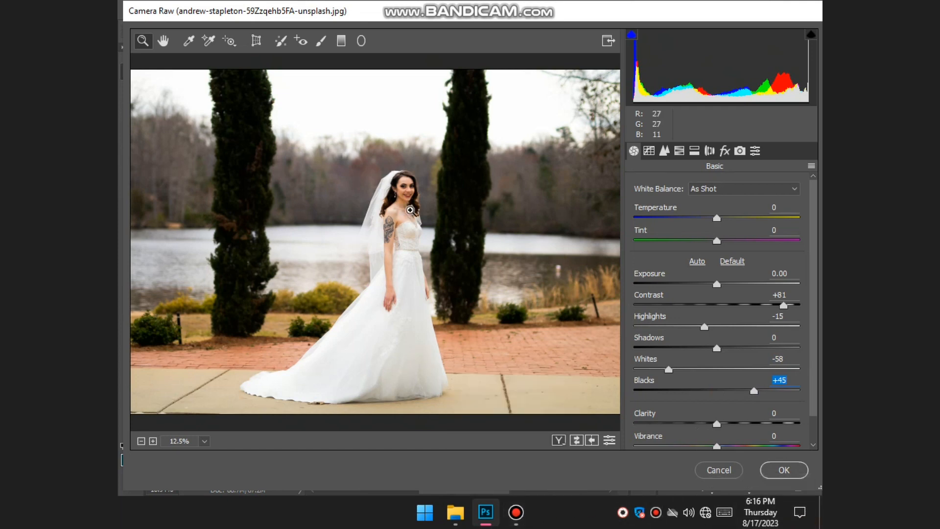
Raise the photo's Shadows to +88 and lower its Blacks to -22 in the Basic adjustments.
left_click(412, 211)
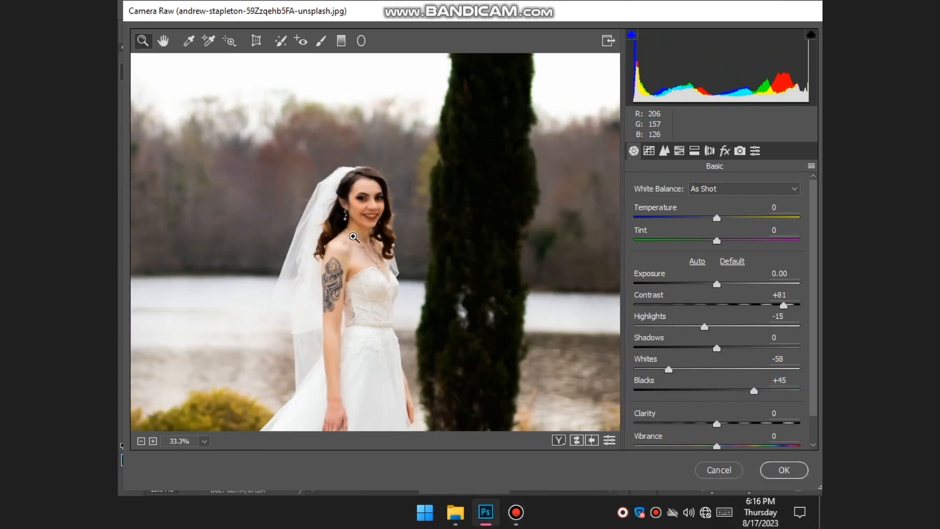
left_click(354, 240)
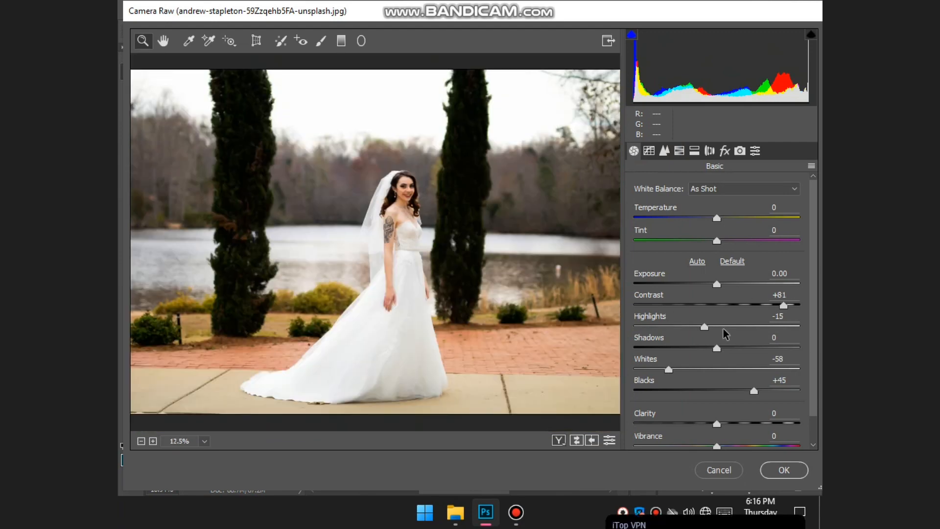
left_click_drag(717, 348, 802, 349)
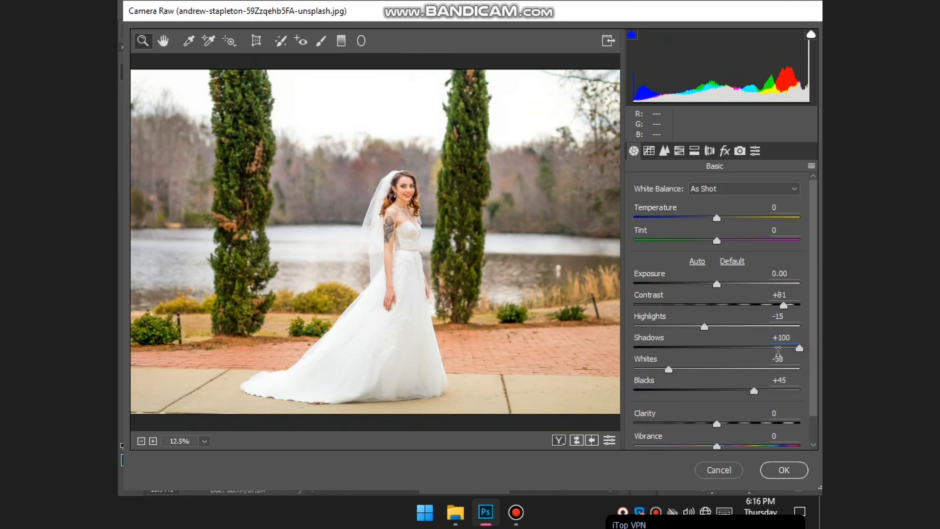
left_click(778, 358)
left_click_drag(800, 348, 787, 349)
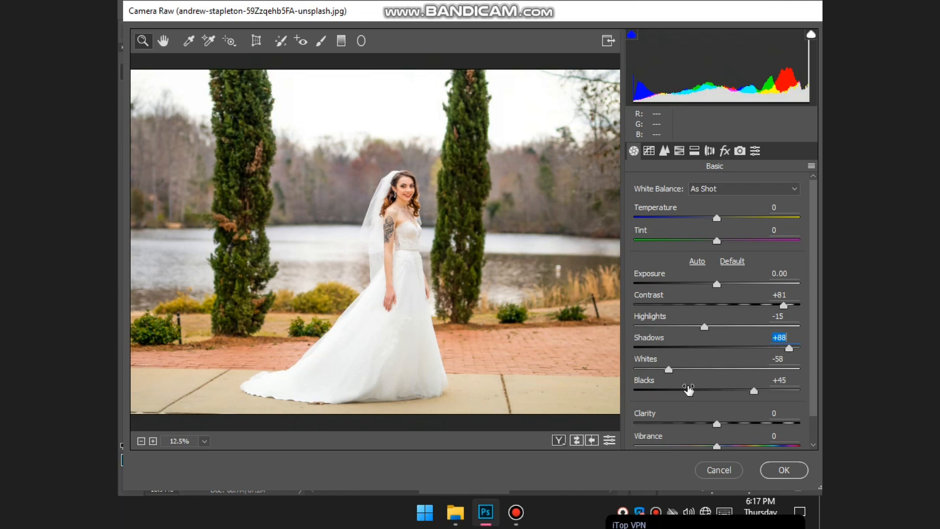
left_click_drag(676, 391, 699, 390)
Set Clarity to -1 and Saturation to +18 in the Basic adjustments.
scroll(721, 378, "down", 1)
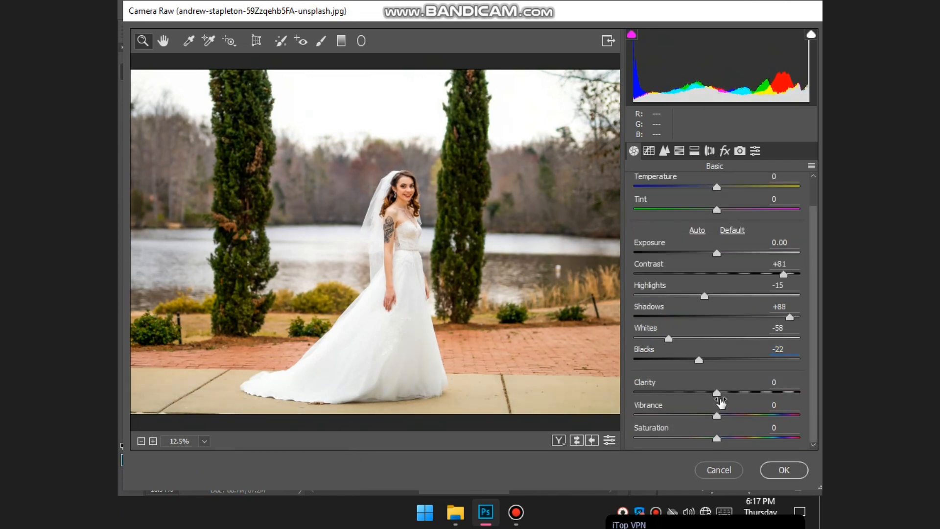
left_click(720, 393)
left_click(735, 394)
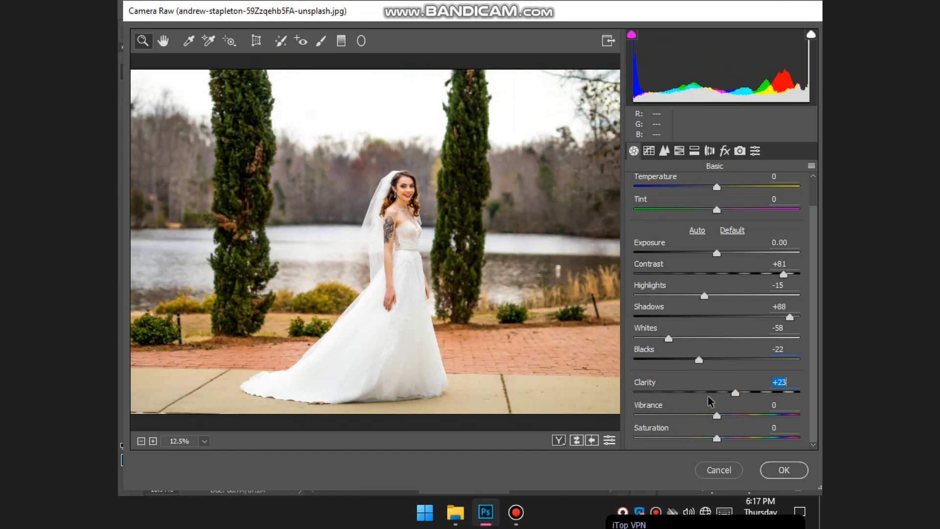
left_click(708, 395)
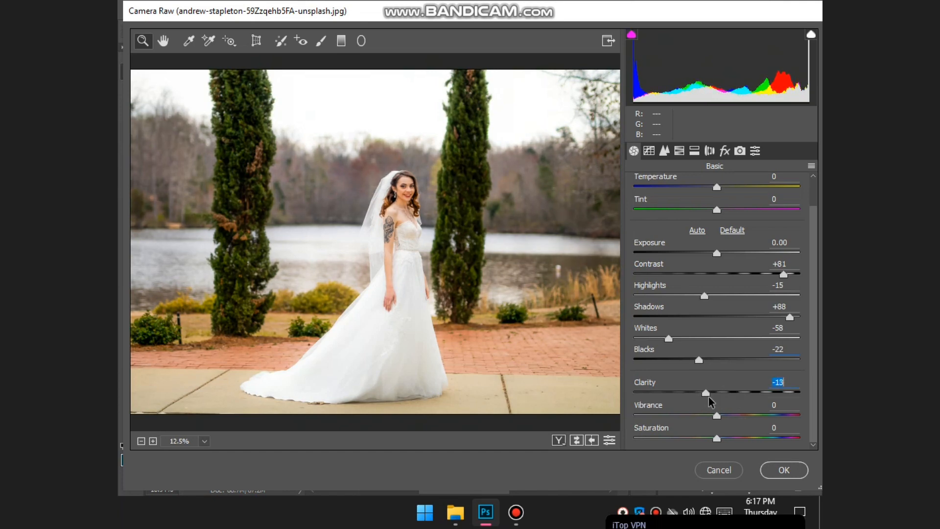
left_click(716, 393)
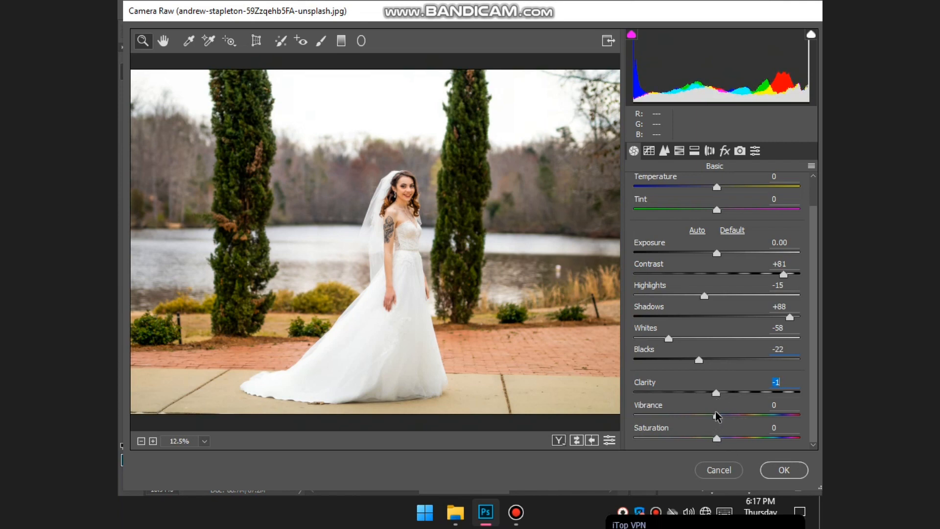
left_click_drag(723, 440, 732, 441)
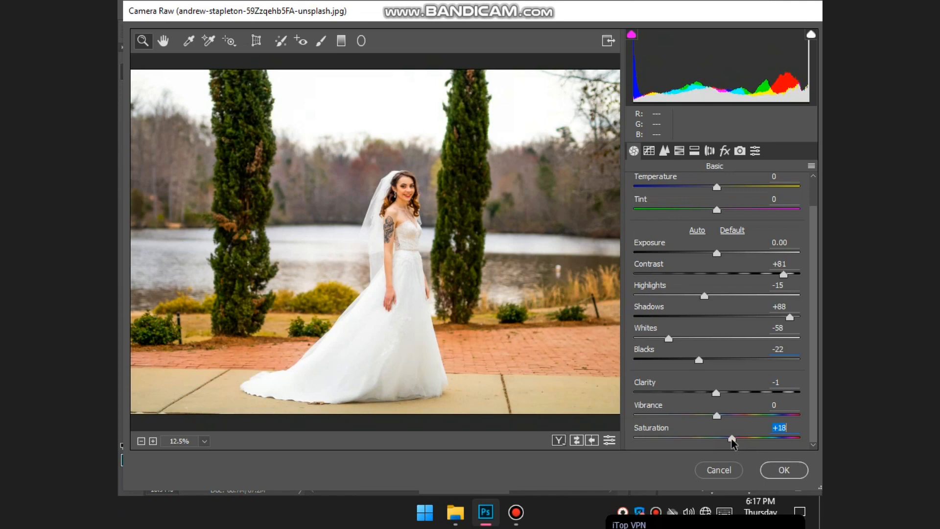
Set the HSL luminance of Oranges to +25 and Yellows to +31.
left_click(393, 192)
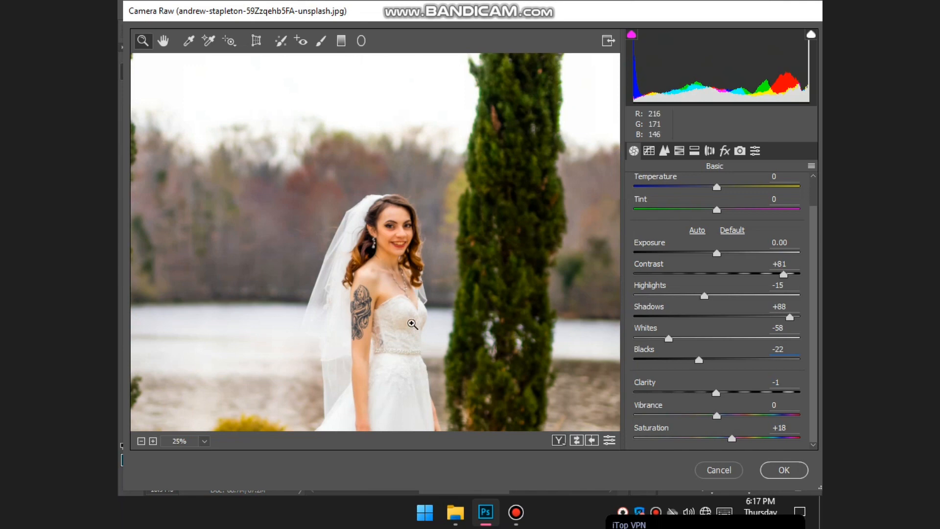
left_click(412, 323)
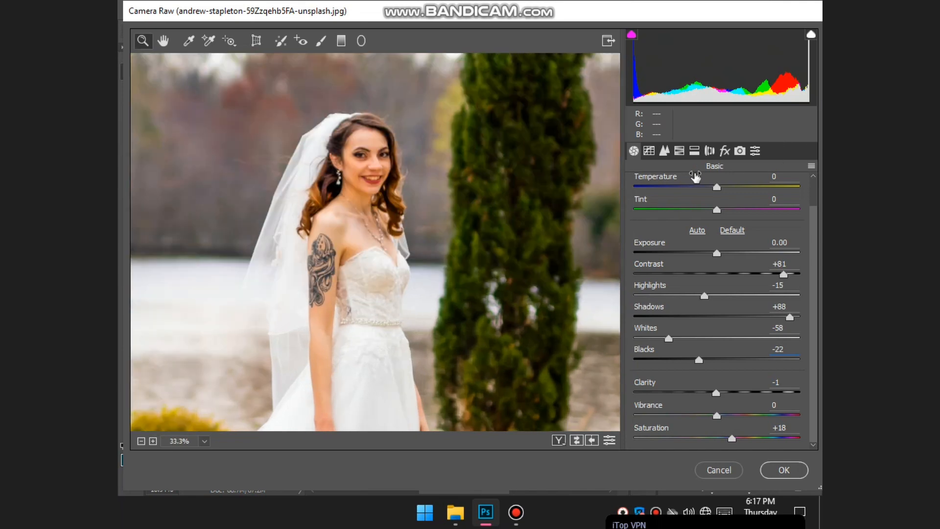
left_click(665, 152)
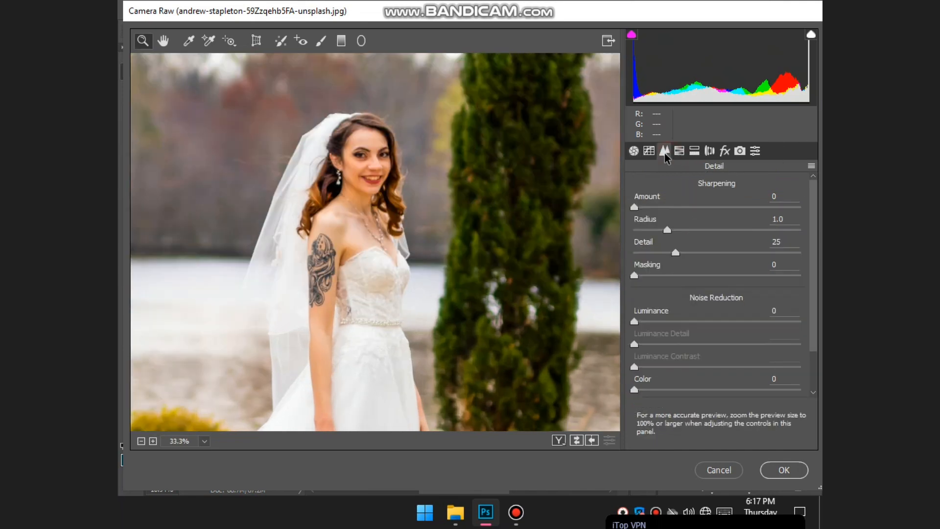
left_click(694, 152)
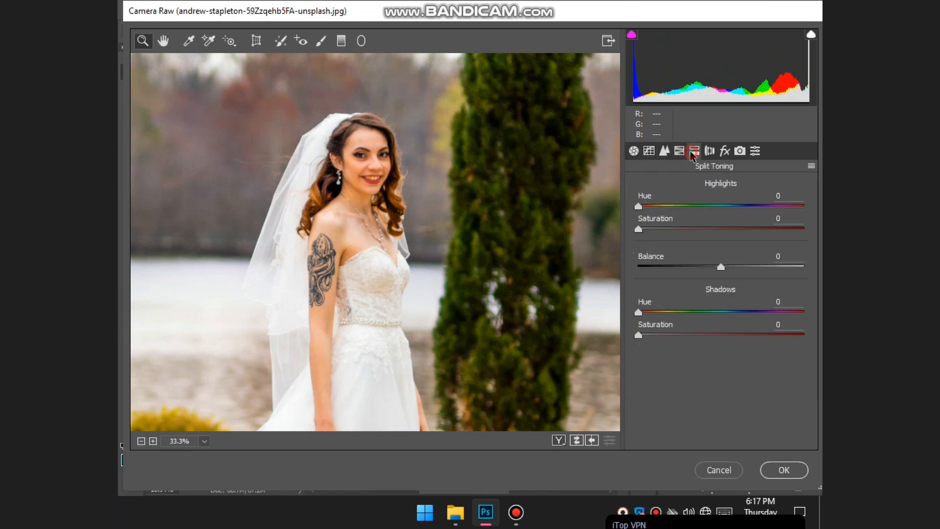
left_click(679, 151)
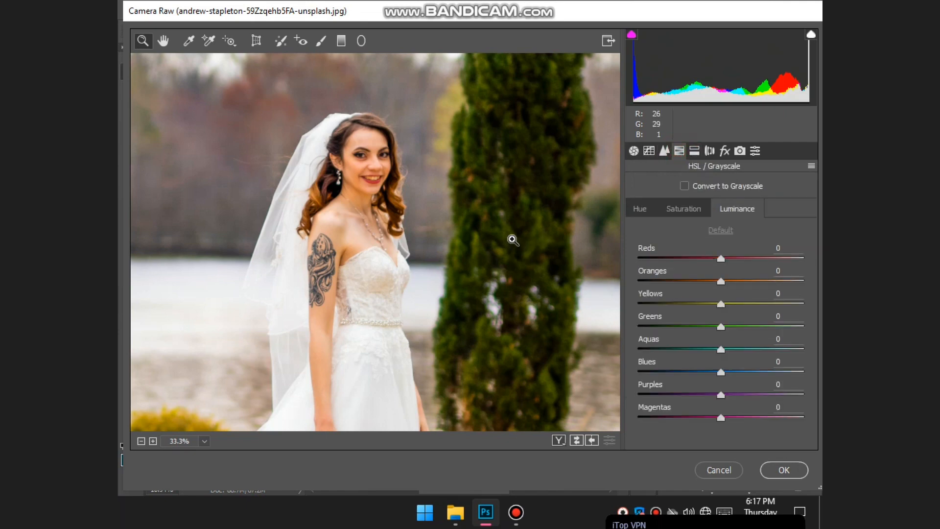
key("alt")
left_click(460, 243, "alt")
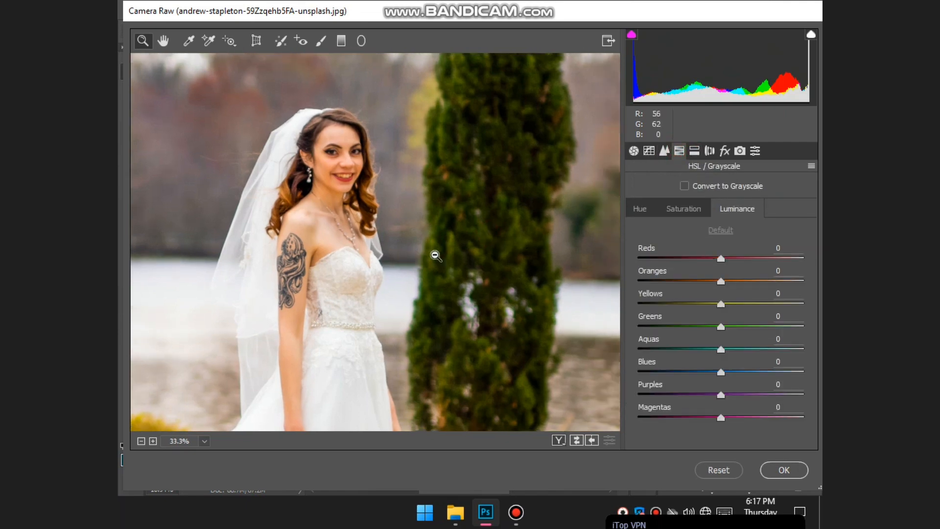
left_click(434, 256, "alt")
left_click(413, 234, "alt")
left_click(176, 239, "alt")
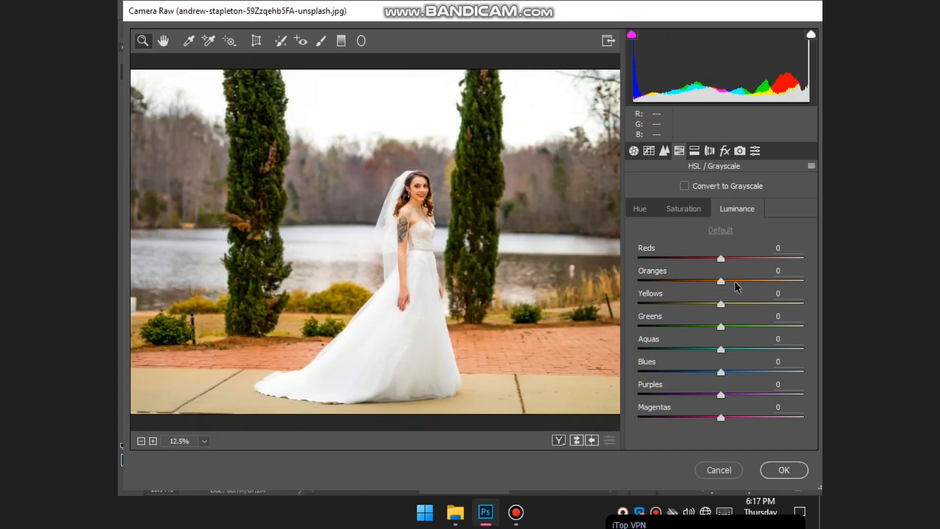
left_click_drag(723, 281, 745, 284)
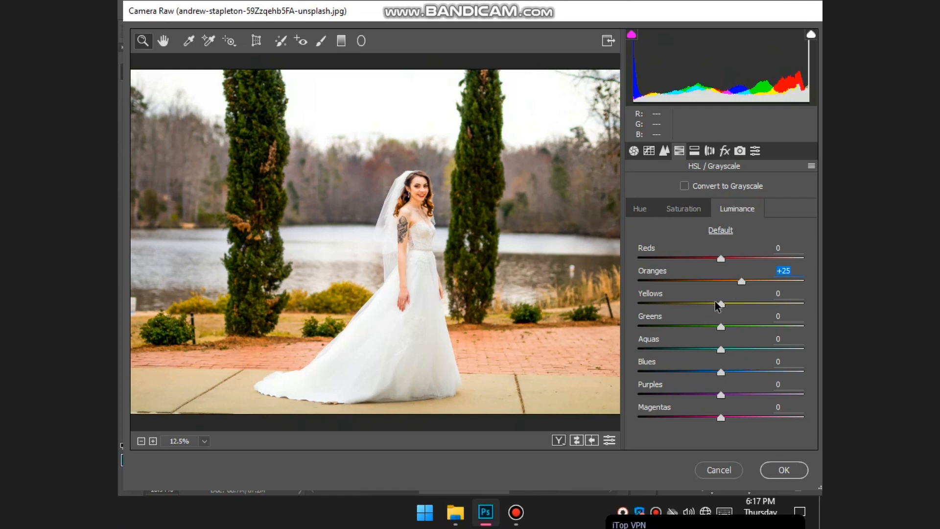
left_click_drag(721, 305, 748, 327)
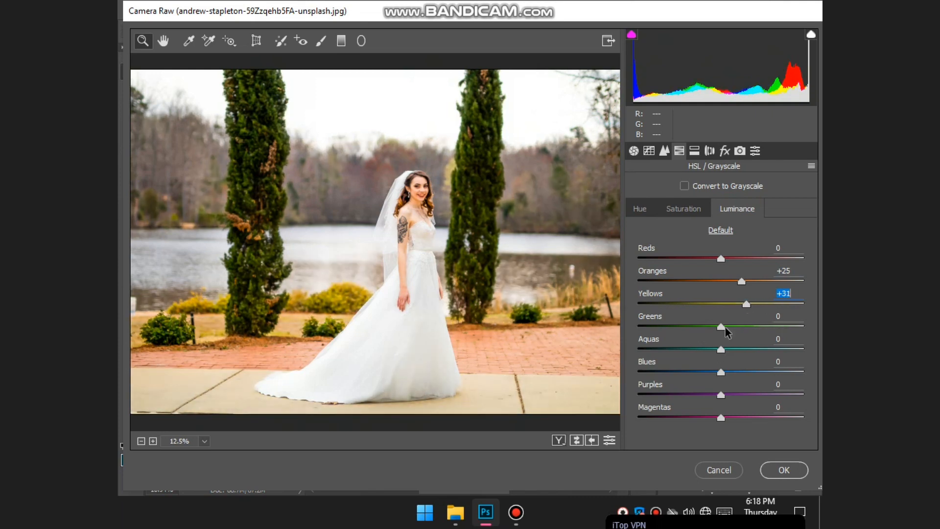
Raise the HSL saturation of Yellows to +63.
left_click(688, 203)
left_click(721, 303)
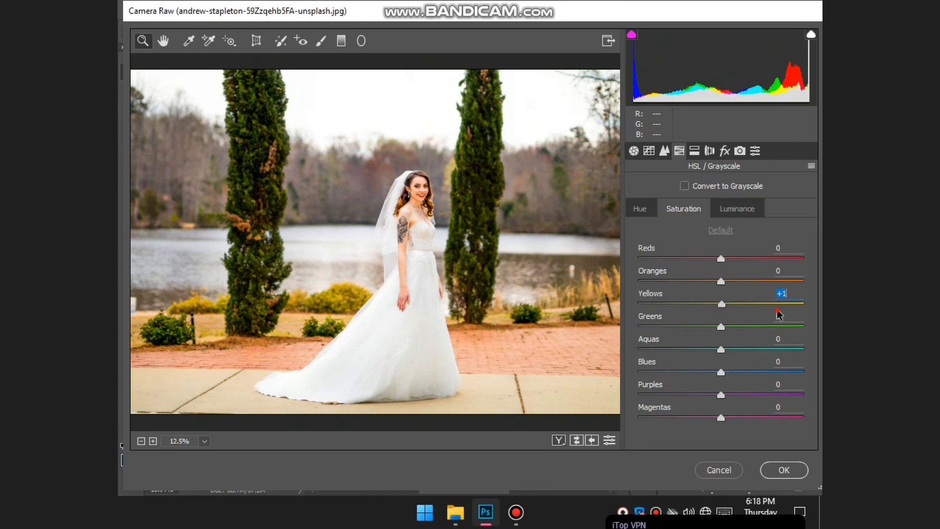
left_click(797, 307)
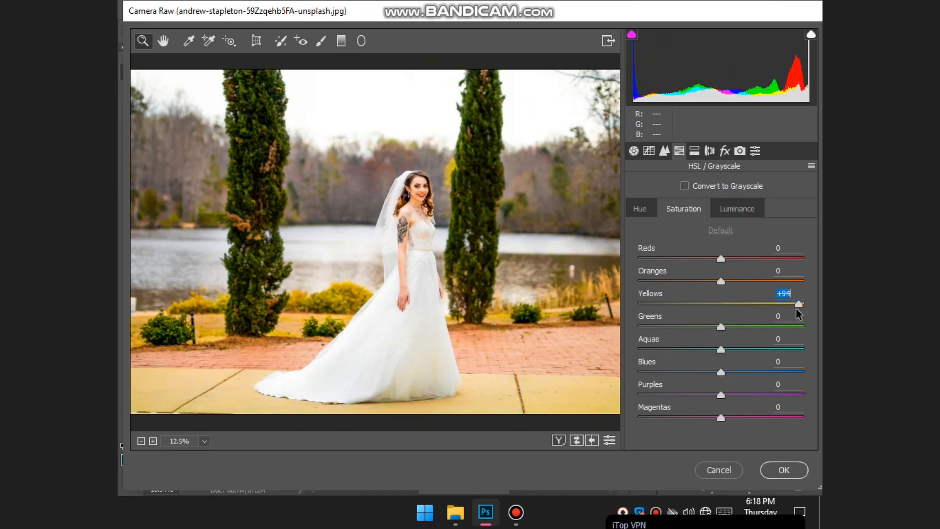
left_click_drag(780, 310, 768, 318)
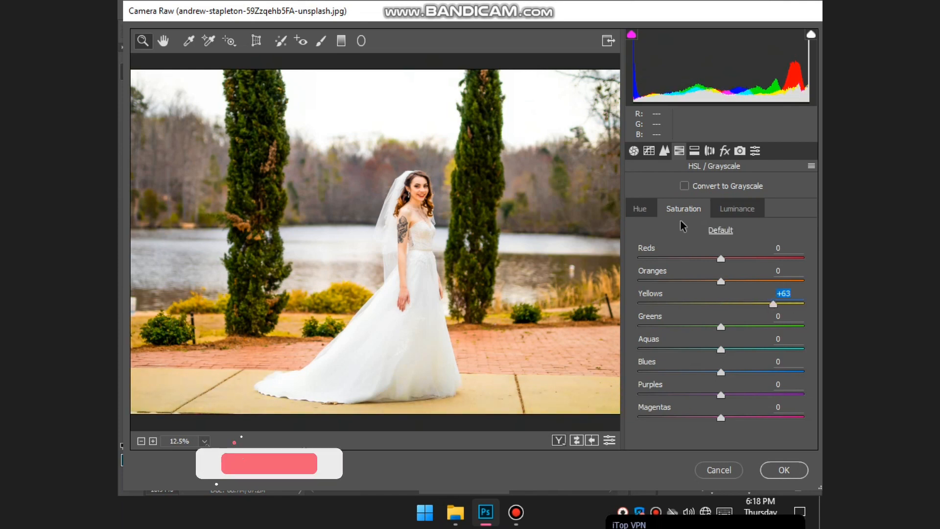
Set the HSL hue of Yellows to -34 and Reds to -15, and try other Oranges hues before returning Oranges to 0.
left_click(640, 209)
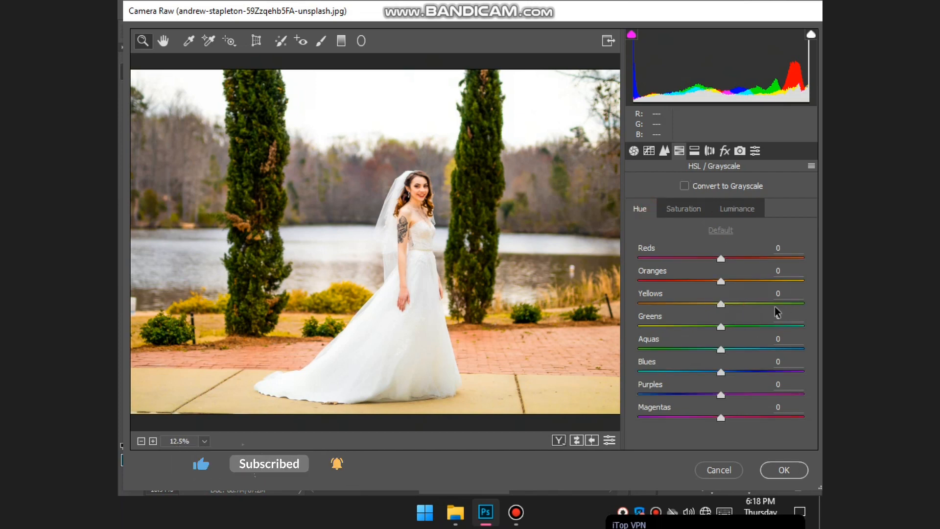
left_click_drag(776, 304, 684, 306)
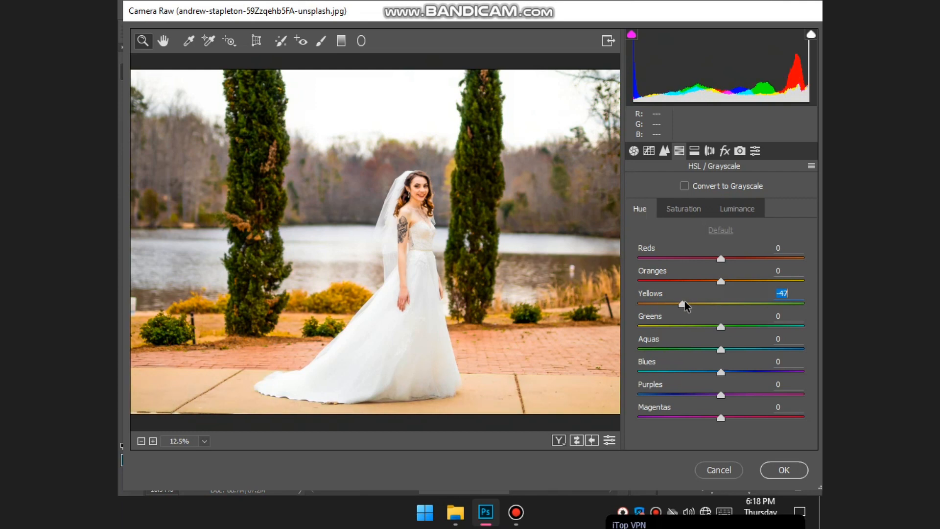
left_click_drag(687, 301, 696, 306)
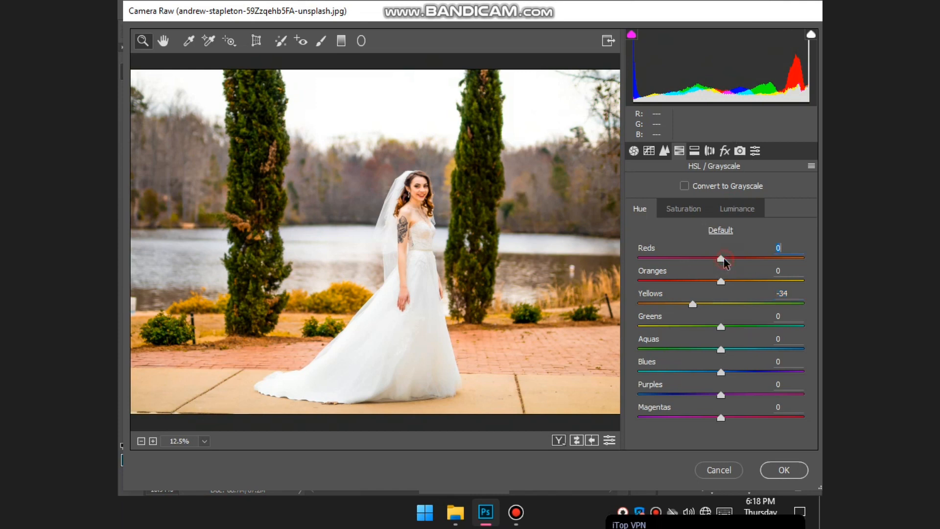
left_click_drag(777, 260, 764, 279)
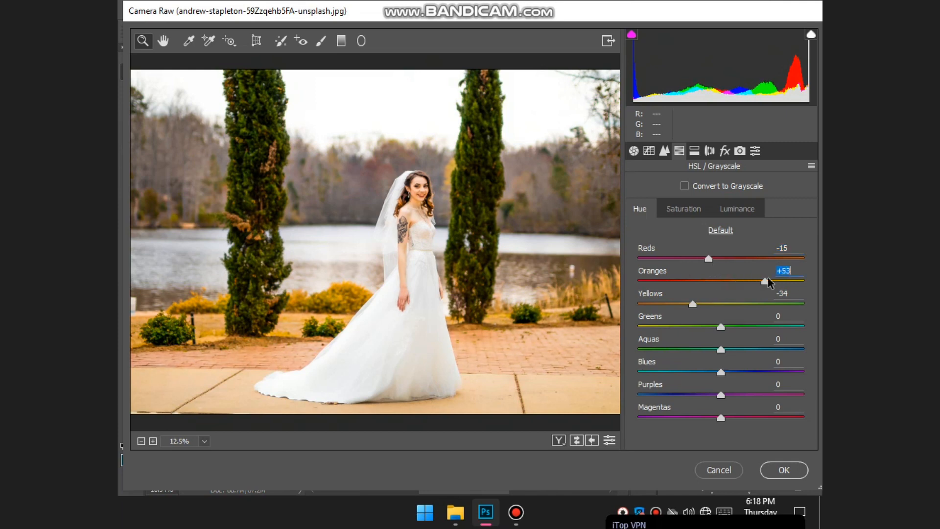
left_click(706, 283)
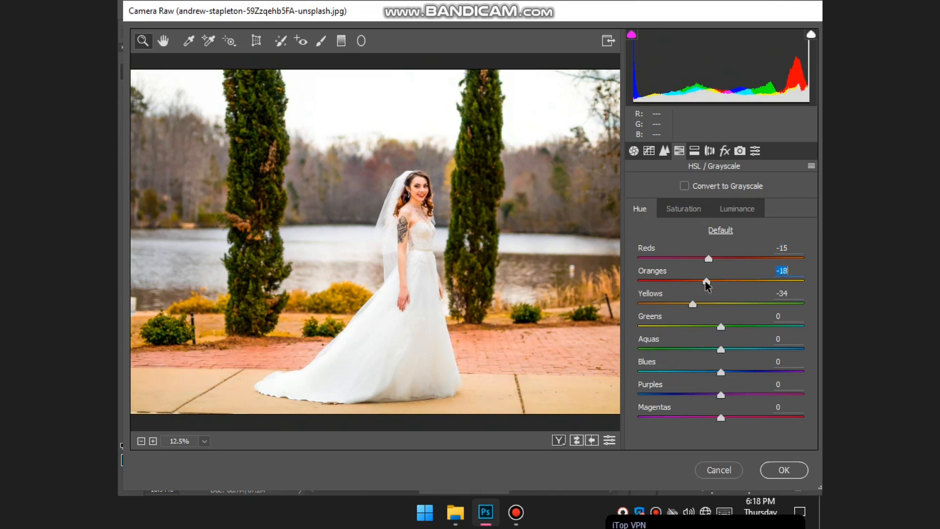
left_click_drag(707, 284, 719, 283)
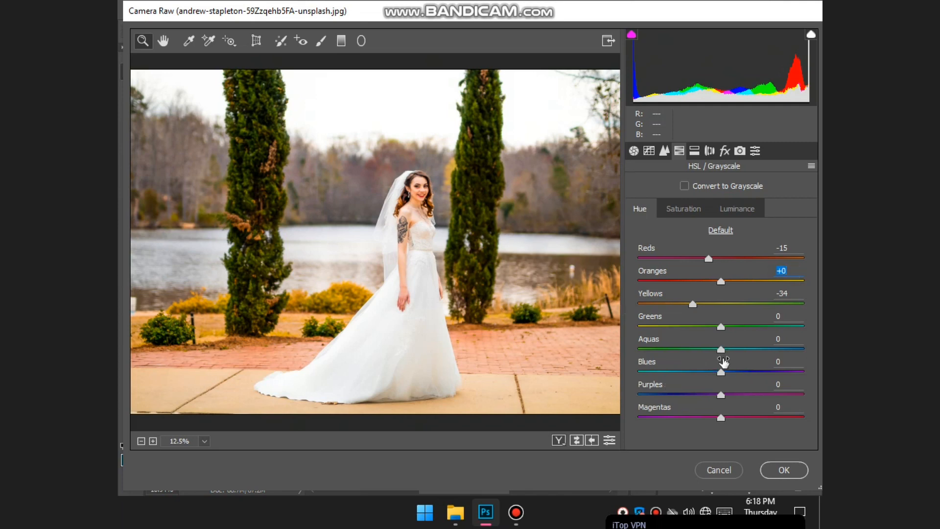
Set the HSL saturation of Blues to +100 and Aquas to -36.
left_click(682, 211)
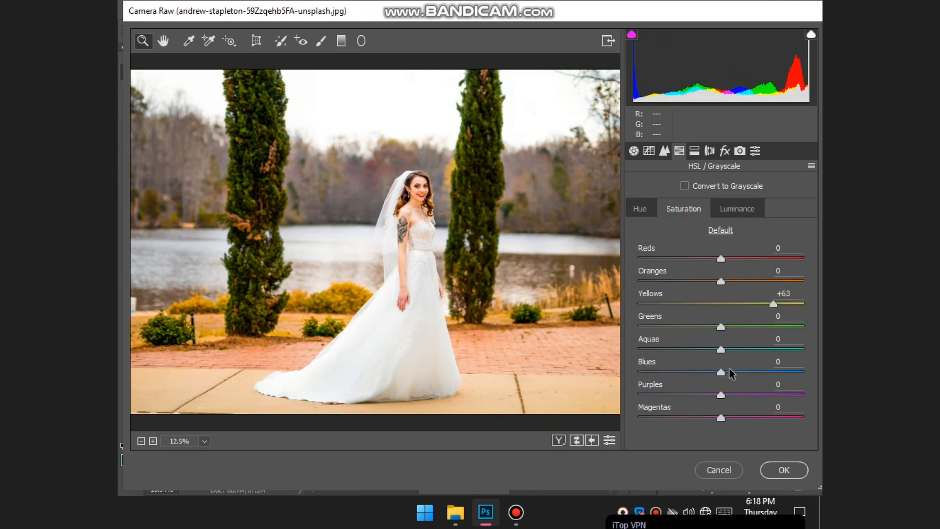
left_click_drag(721, 373, 642, 375)
left_click_drag(709, 373, 822, 377)
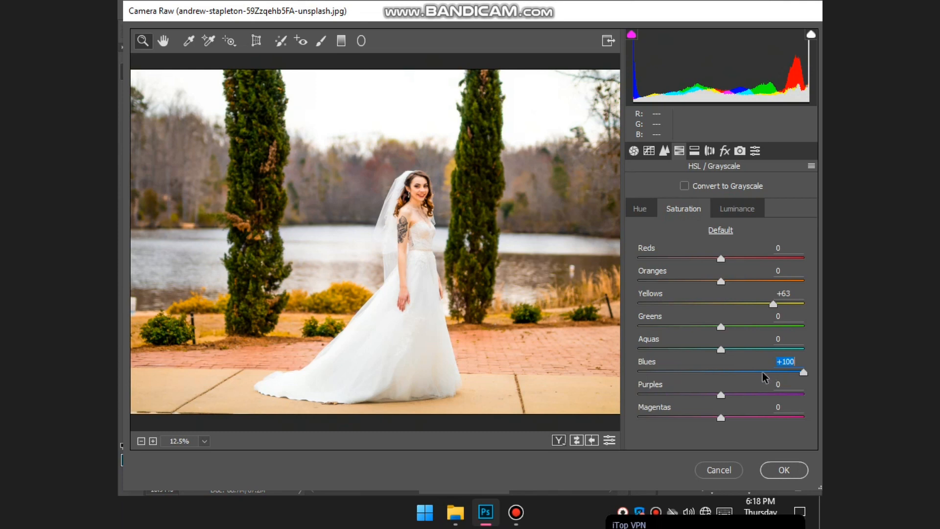
left_click(721, 351)
left_click(691, 351)
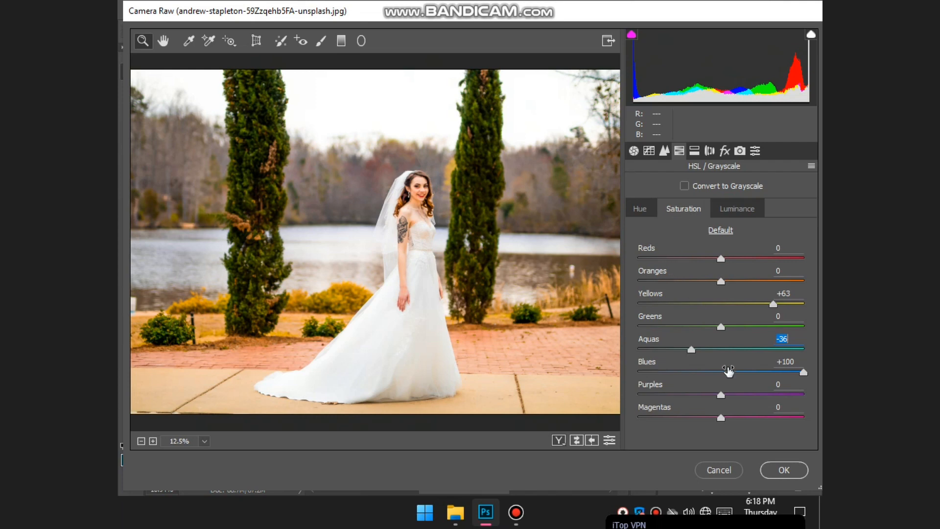
Raise the HSL saturation of both Purples and Magentas to +100.
left_click(661, 386)
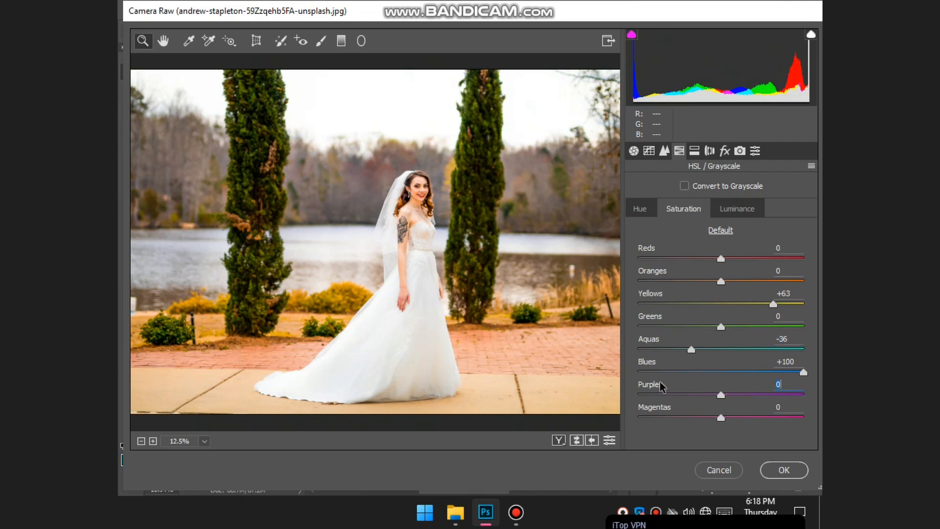
left_click_drag(661, 386, 805, 387)
left_click_drag(794, 419, 656, 412)
left_click_drag(821, 416, 808, 408)
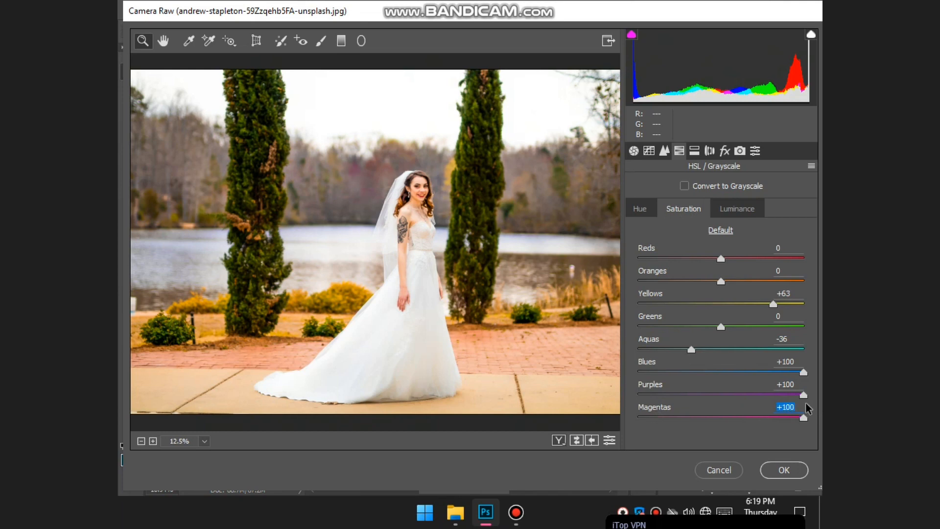
Set the HSL hue of Blues to -100, Greens to +100 and Purples to +57, and raise the Magentas hue.
left_click(641, 215)
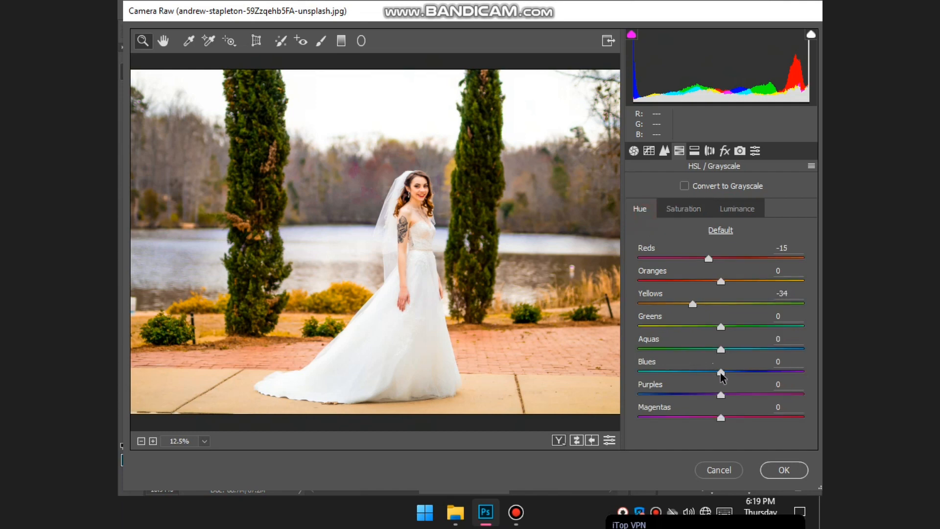
mouse_move(638, 373)
left_mouse_down()
mouse_move(821, 387)
mouse_move(625, 398)
mouse_move(636, 382)
left_mouse_up()
left_click(721, 327)
left_click_drag(720, 327, 803, 327)
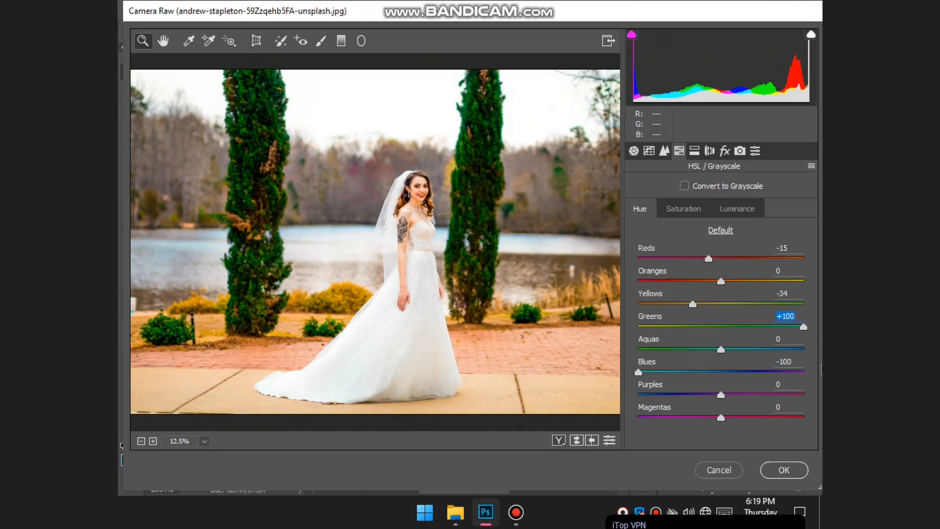
left_click_drag(723, 396, 789, 419)
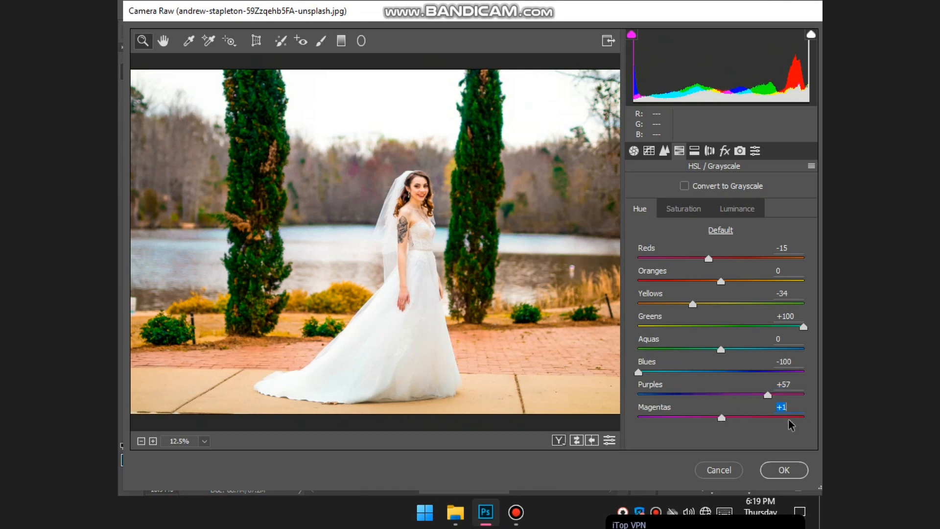
left_click(761, 419)
Set the HSL luminance of Purples to -54 and Magentas to +50.
left_click(685, 208)
left_click(736, 209)
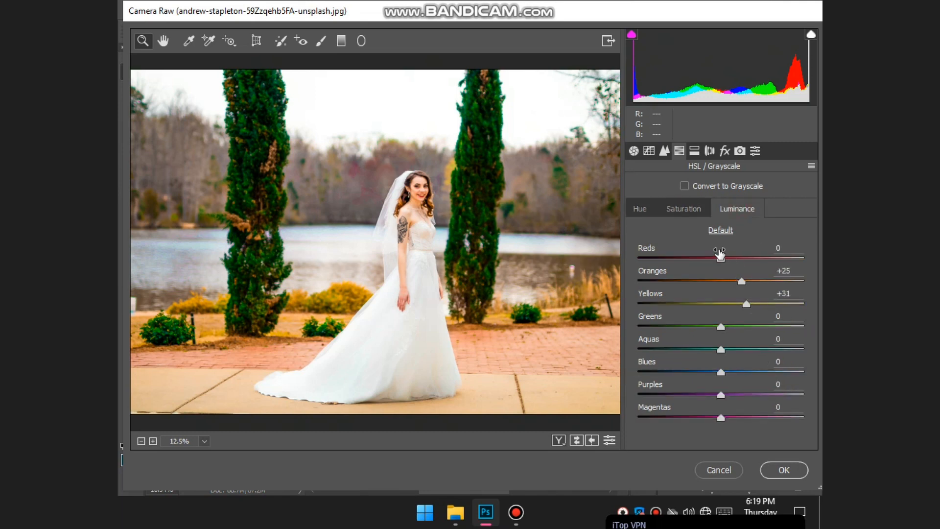
left_click(729, 394)
left_click_drag(729, 394, 676, 395)
left_click_drag(730, 418, 763, 417)
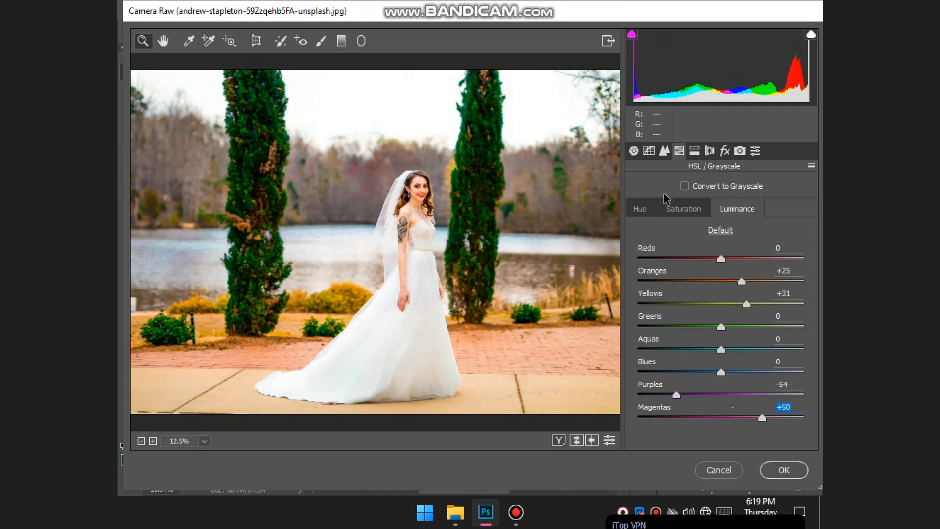
Raise the HSL saturation of Aquas to +100 and Greens to +93.
left_click(691, 211)
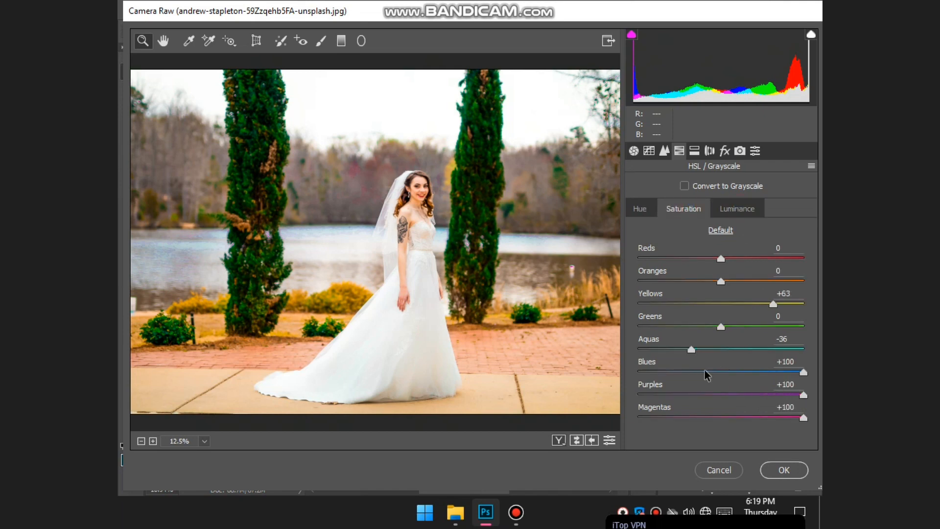
left_click_drag(766, 351, 802, 349)
left_click_drag(719, 323, 797, 319)
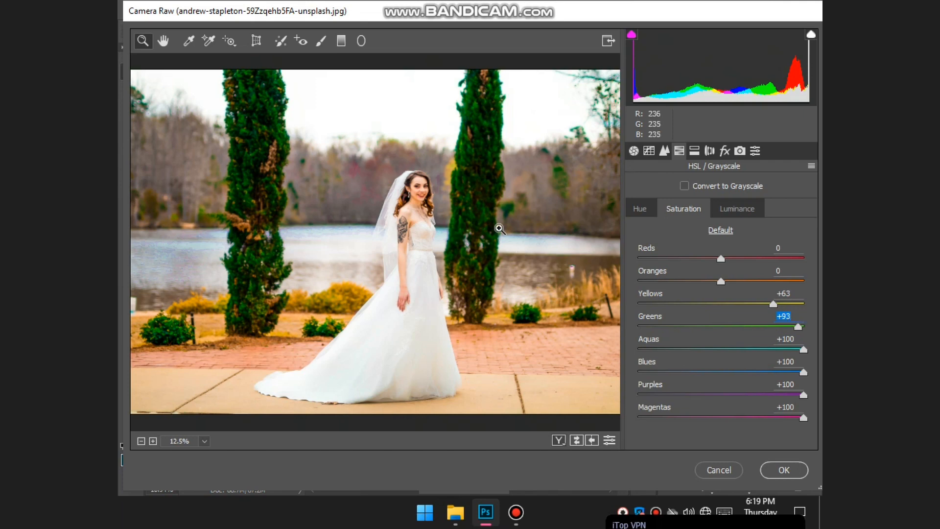
Examine the bride and the trees up close, and look over the HSL luminance and Split Toning settings.
left_click(427, 191)
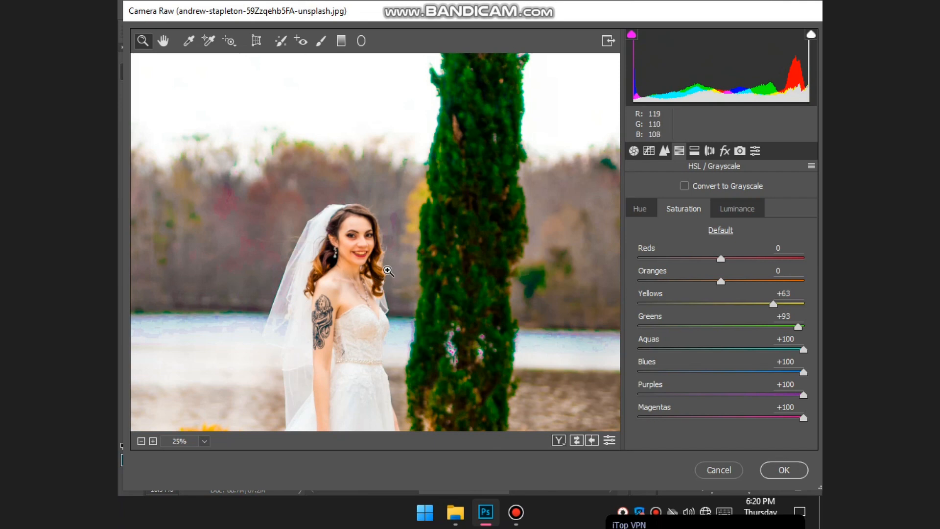
left_click(383, 273, "alt")
scroll(359, 285, "up", 1)
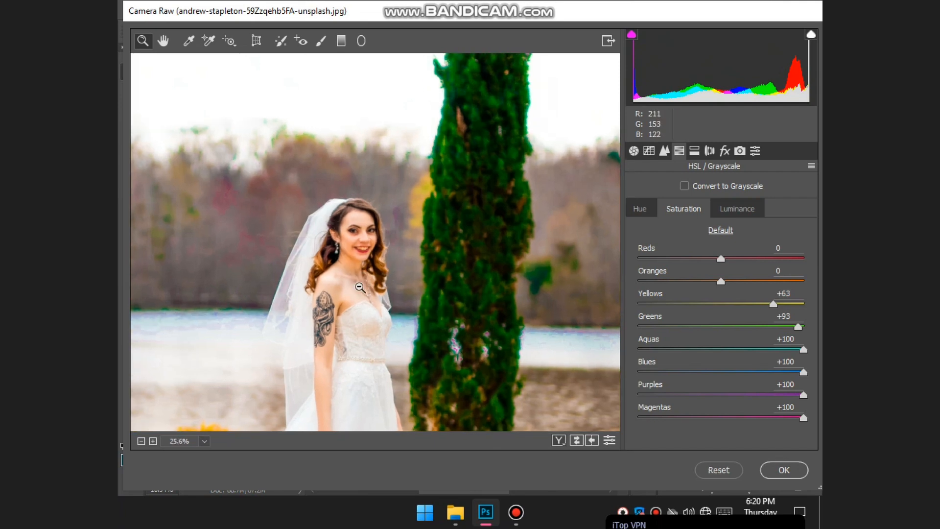
left_click(382, 287, "alt")
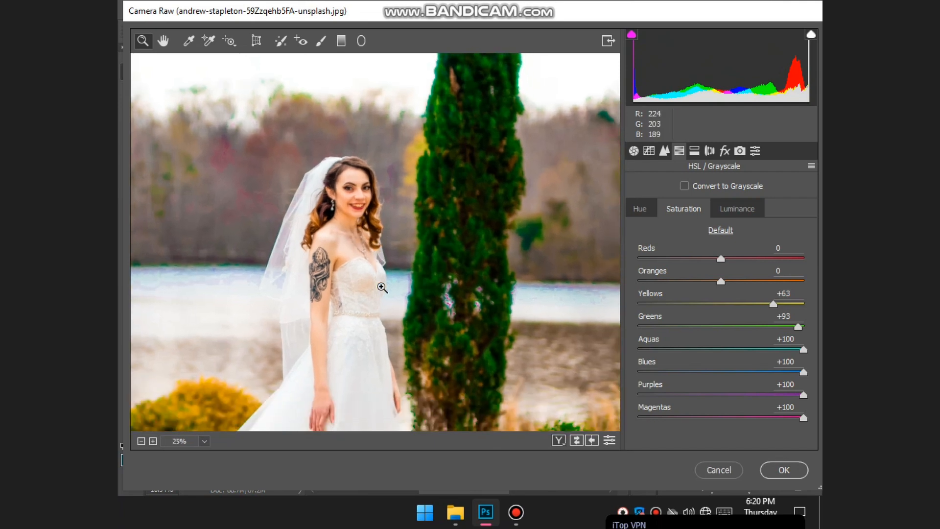
left_click(301, 280, "alt")
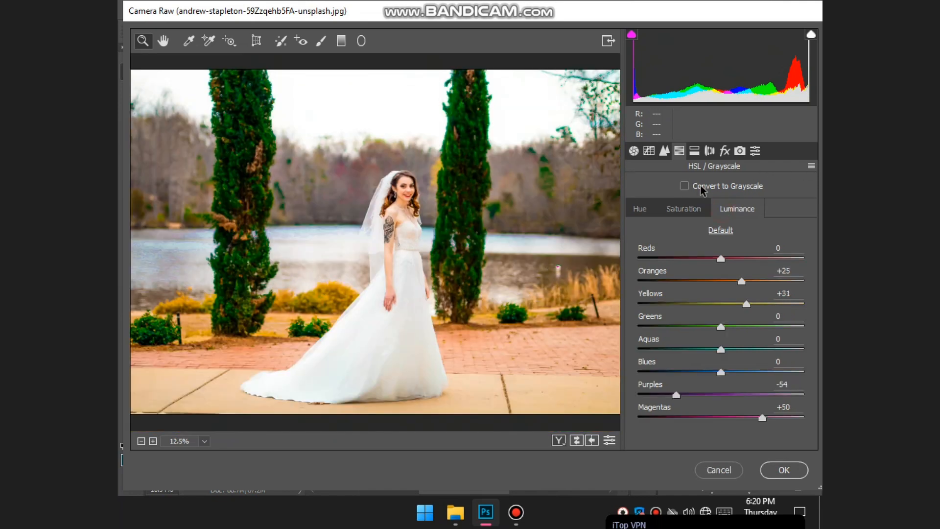
left_click(685, 185)
left_click(694, 151)
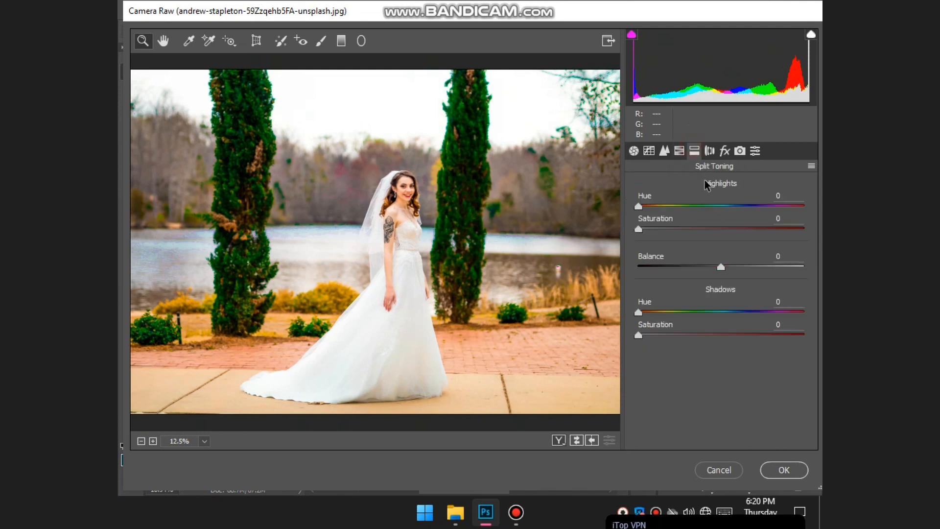
left_click(709, 151)
left_click(679, 151)
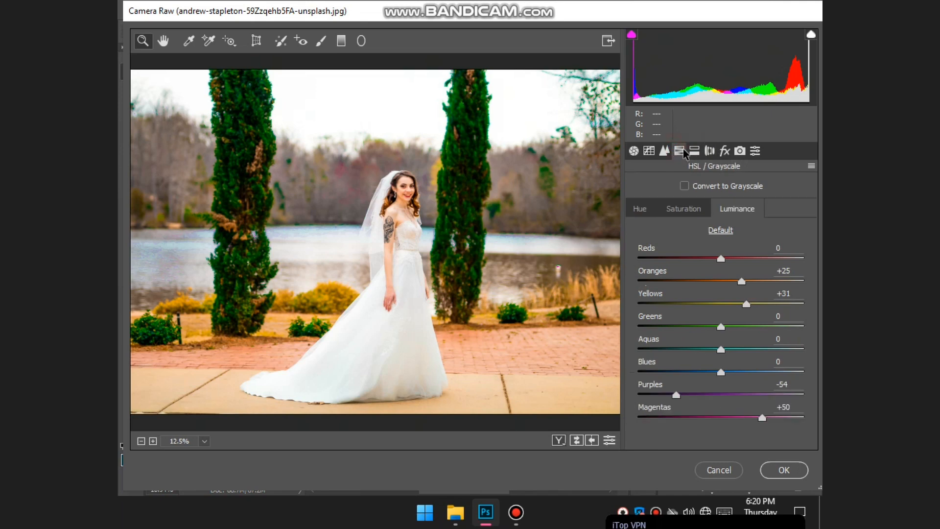
Set the sharpening Amount to 21 and Radius to 1.3, and the luminance noise reduction to 23.
left_click(664, 151)
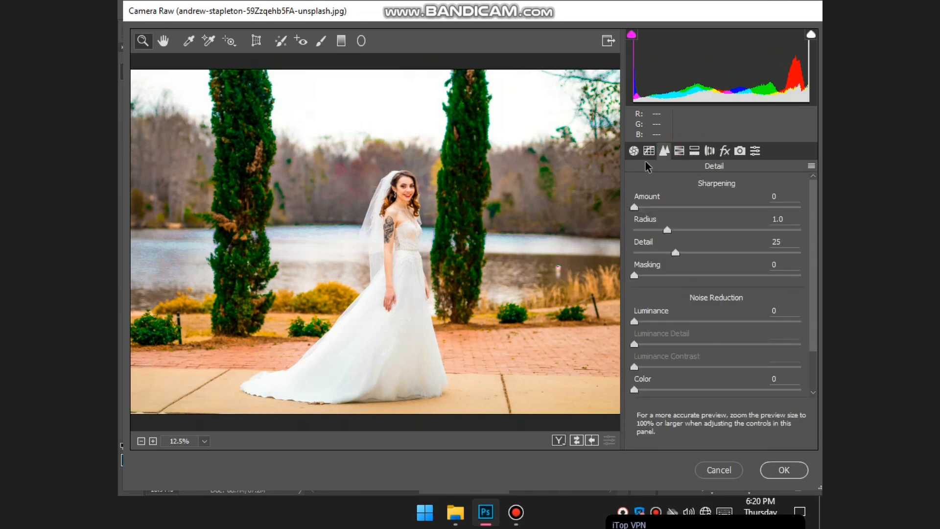
left_click(649, 208)
left_click(677, 207)
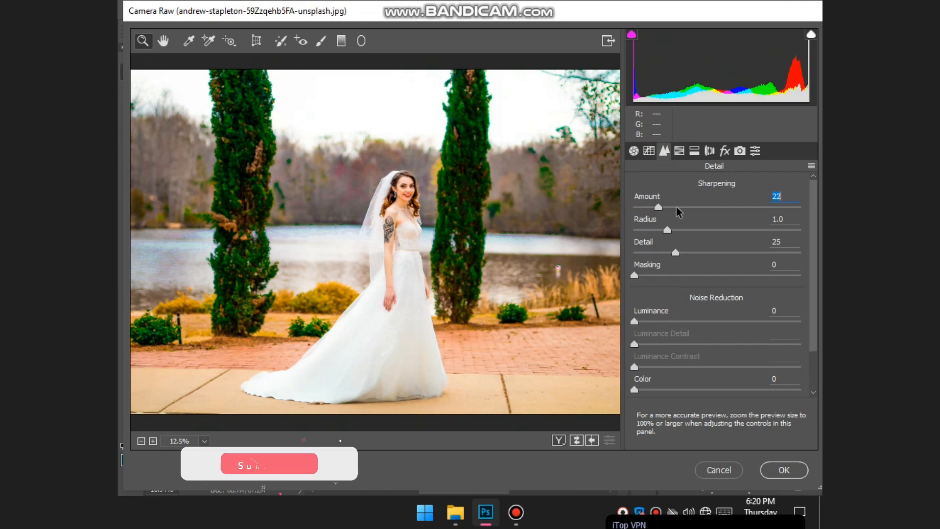
left_click_drag(677, 207, 634, 210)
left_click(657, 208)
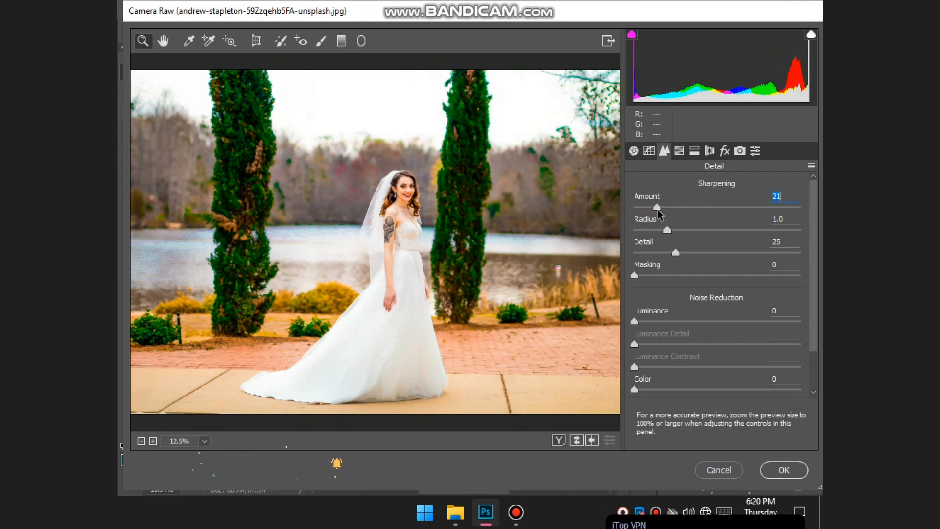
left_click(686, 237)
left_click(639, 321)
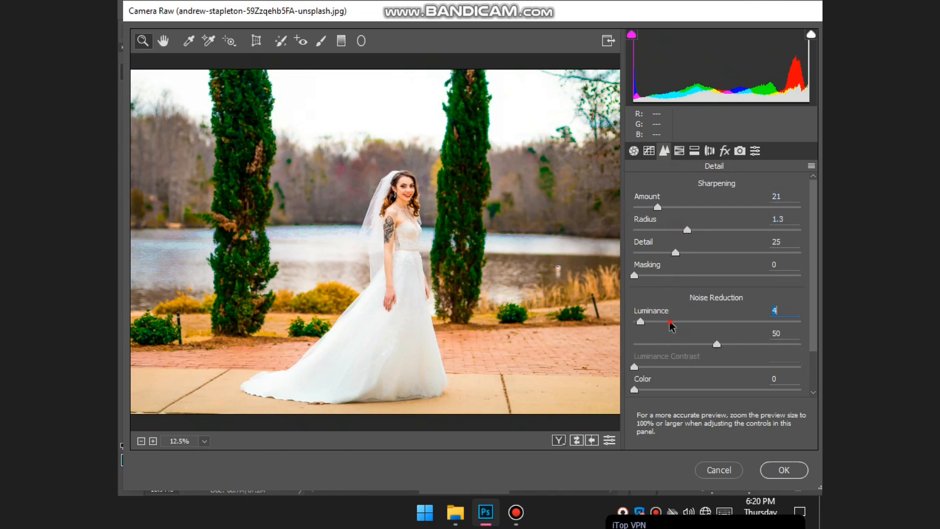
left_click(673, 322)
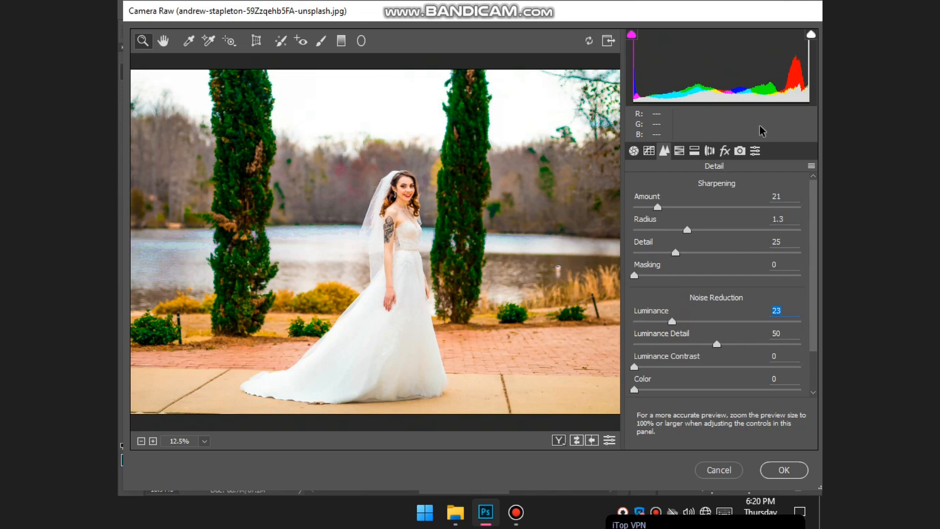
left_click(703, 152)
left_click(724, 151)
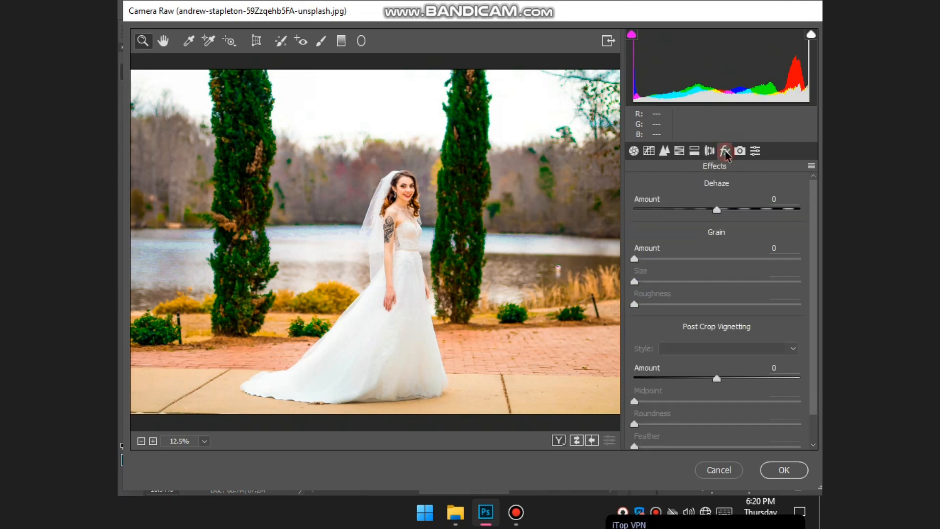
left_click(742, 152)
left_click(725, 152)
left_click(709, 151)
left_click(694, 152)
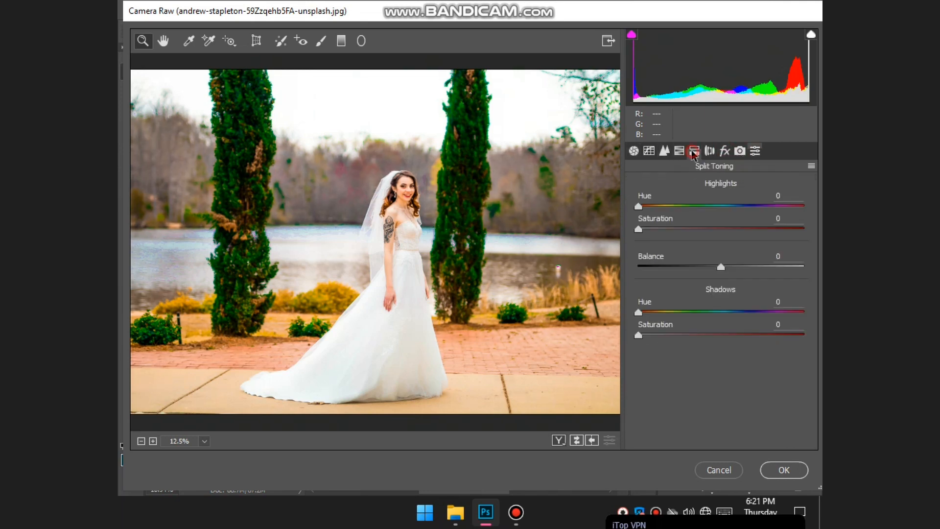
Increase the sharpening Amount to 85 and its Radius to 2.6.
left_click(665, 152)
left_click_drag(745, 203, 753, 203)
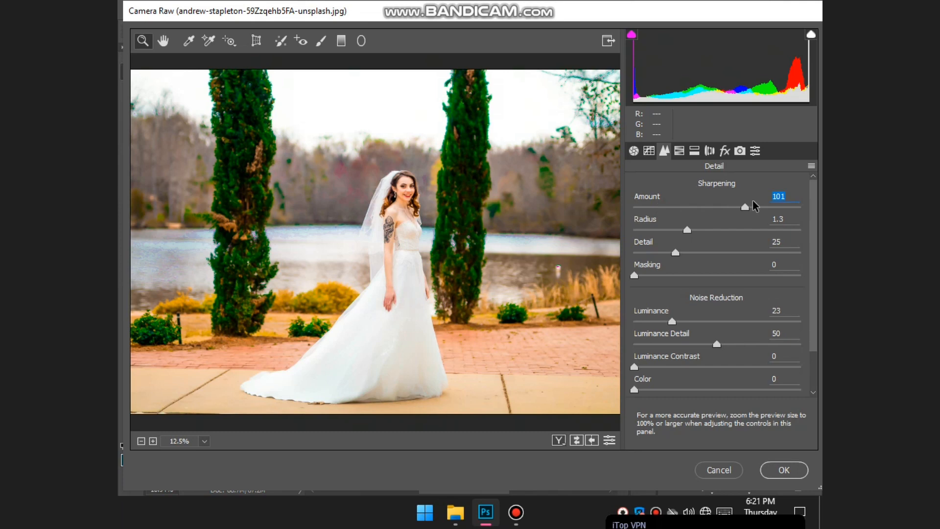
left_click(728, 202)
left_click(386, 197)
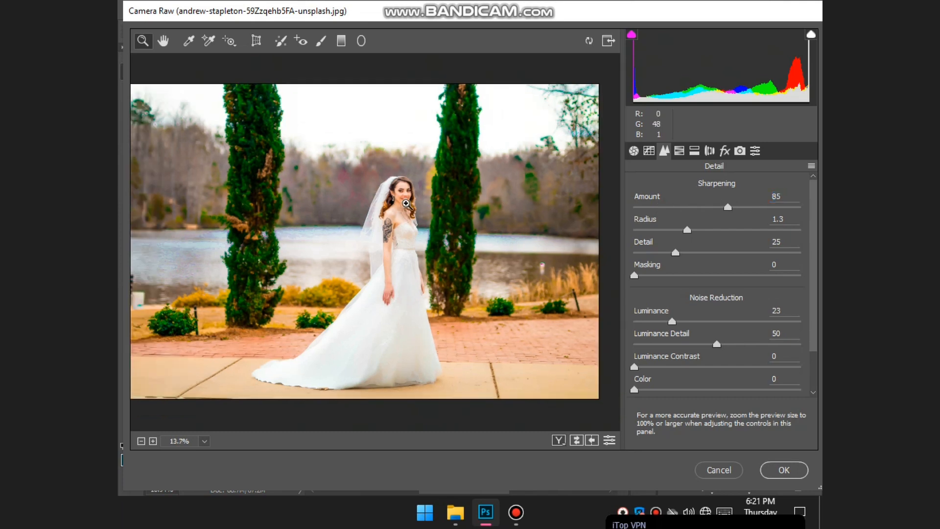
left_click(380, 224)
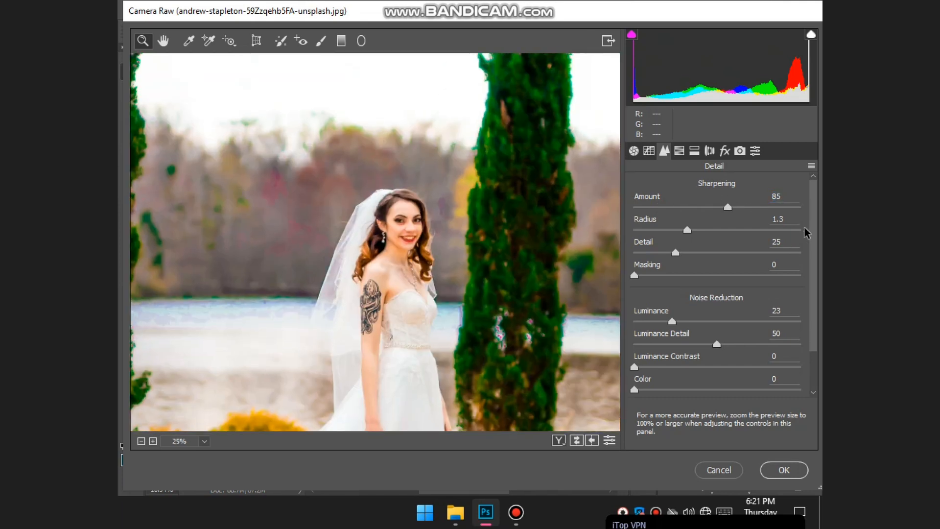
scroll(742, 376, "down", 1)
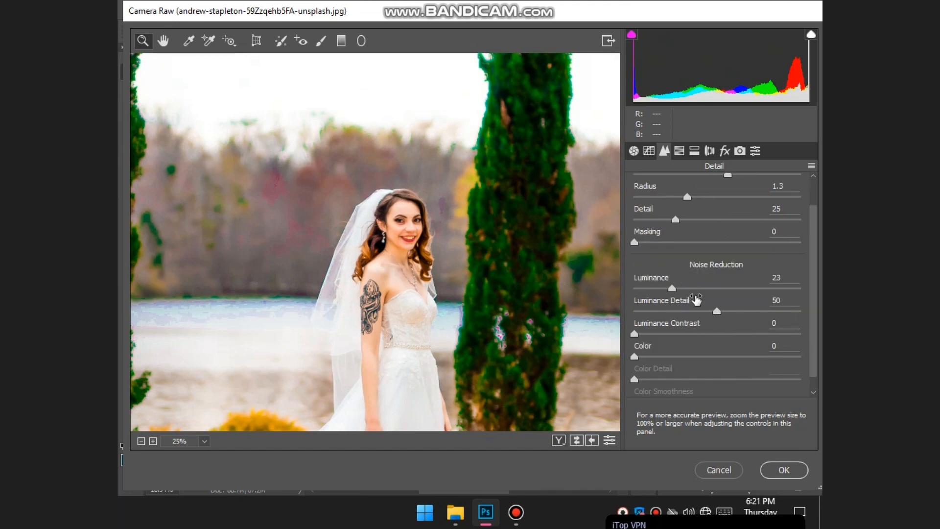
scroll(696, 303, "down", 1)
scroll(656, 278, "up", 1)
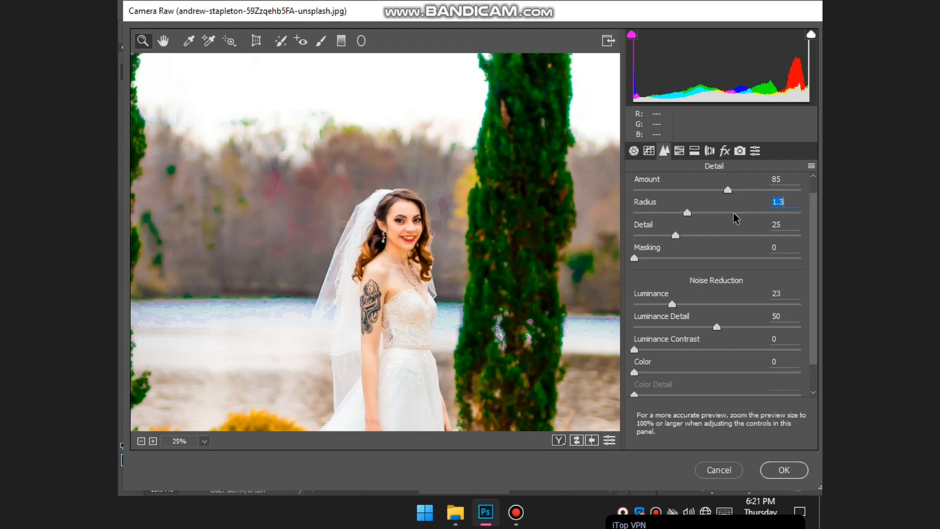
left_click_drag(733, 214, 775, 214)
Try luminance noise reduction at 24 and at a very high amount, and lower it to nearly zero.
scroll(468, 264, "down", 2)
scroll(446, 258, "down", 2)
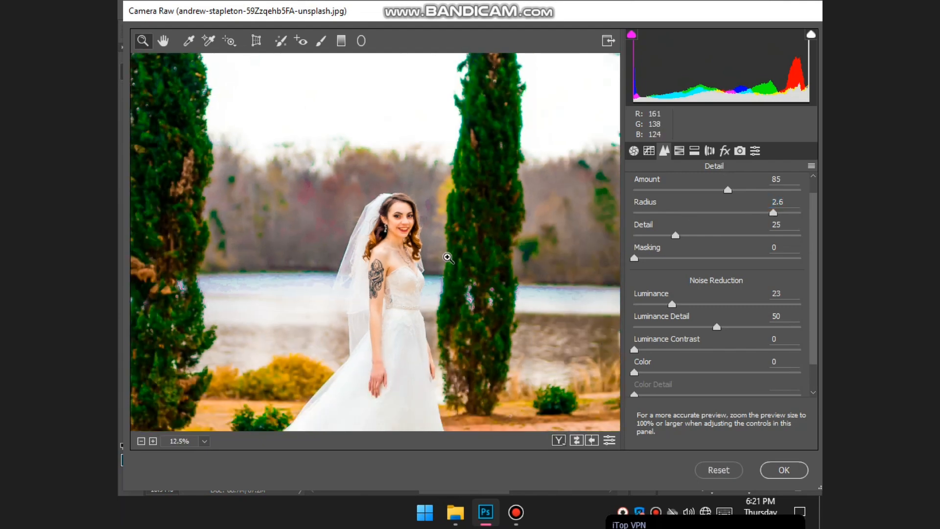
scroll(446, 258, "up", 3)
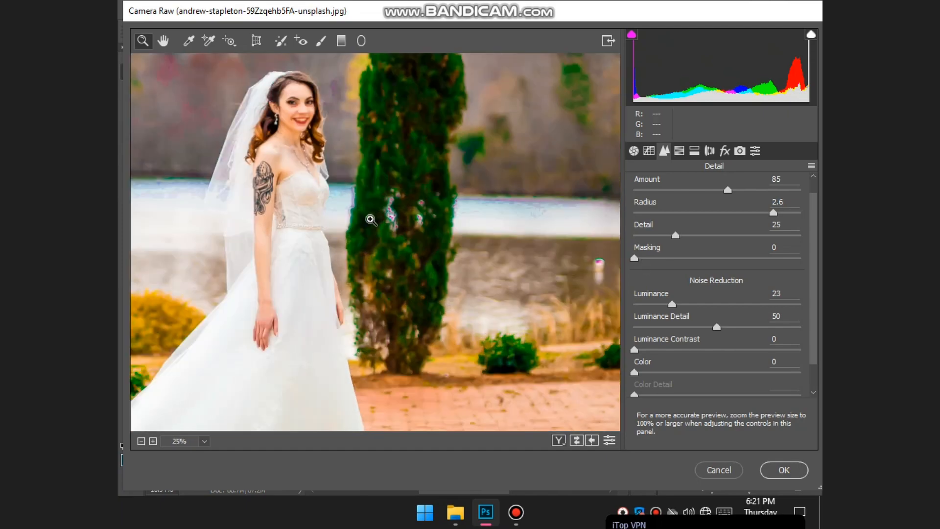
scroll(308, 167, "down", 3)
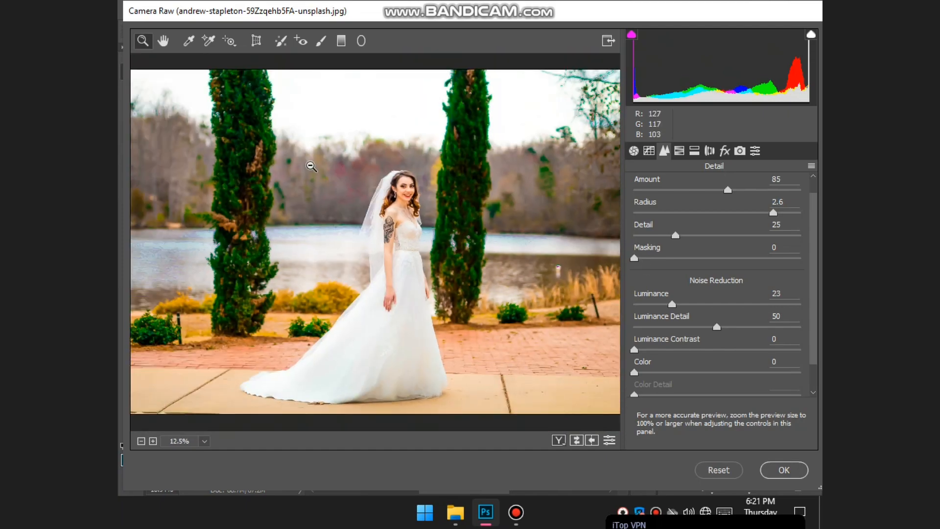
left_click_drag(679, 309, 681, 308)
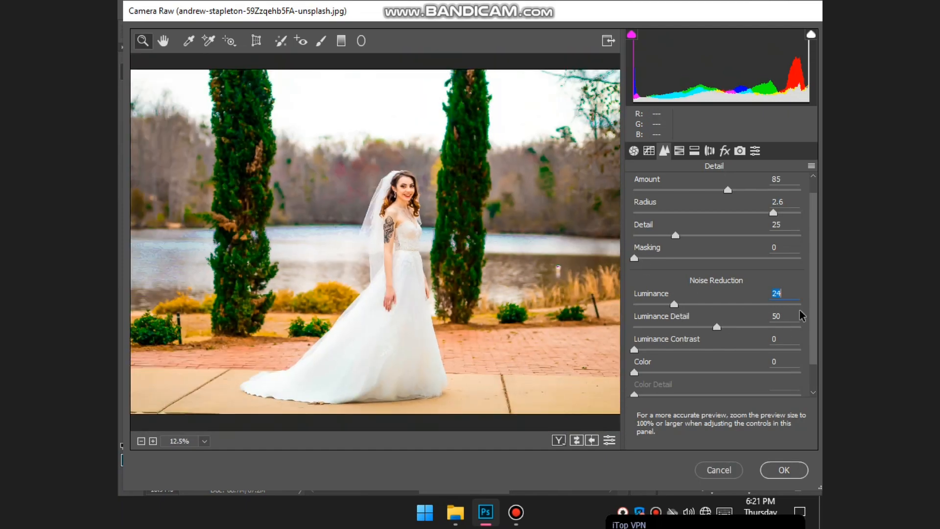
left_click(798, 304)
left_click(637, 304)
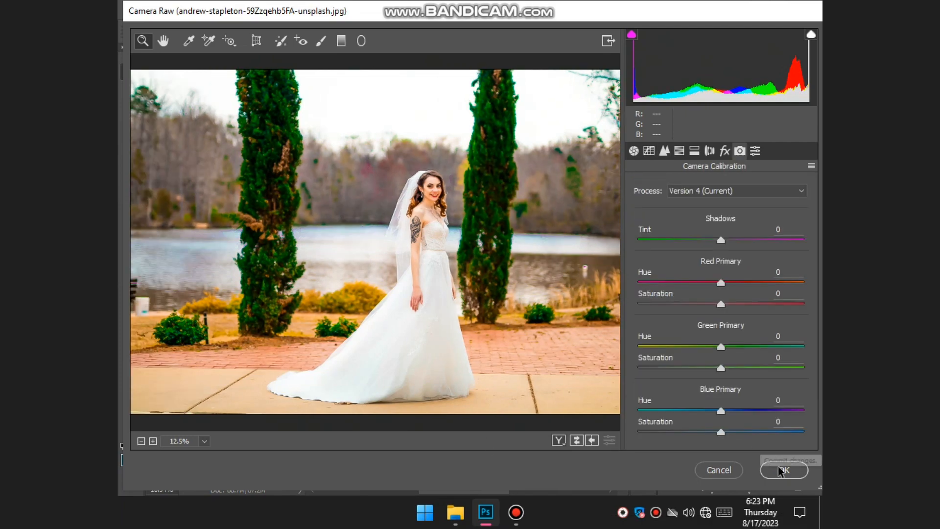
Apply the Camera Raw adjustments to the photo and compare the ungraded and graded versions, keeping the graded one.
left_click(771, 469)
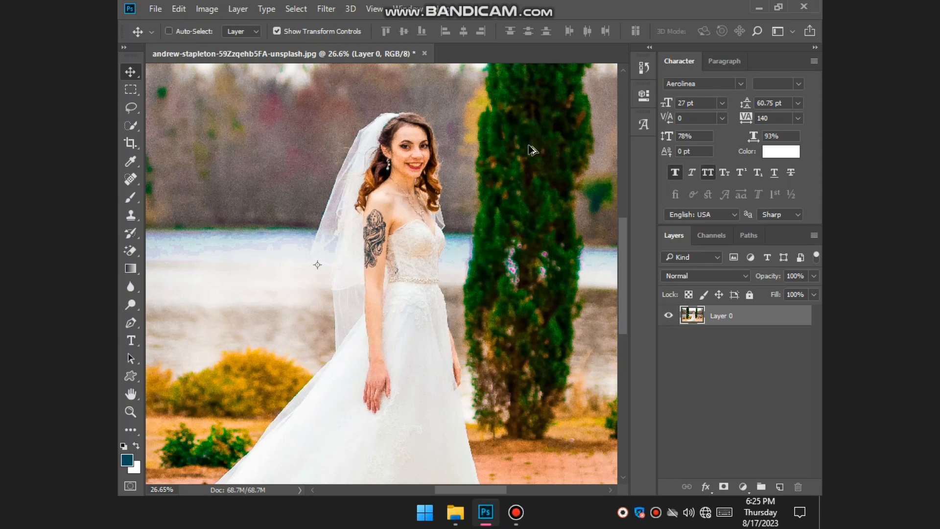
key("ctrl+z")
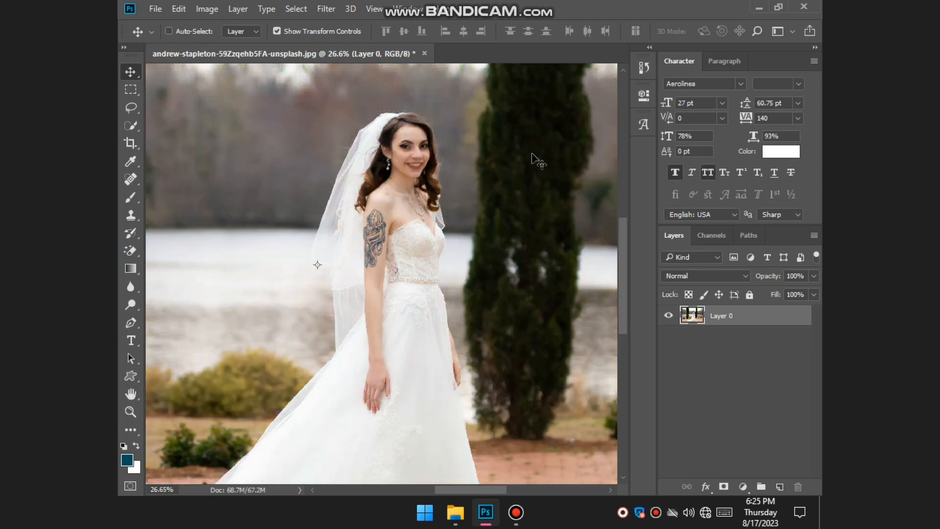
key("ctrl+shift+z")
key("ctrl+z")
key("ctrl+shift+z")
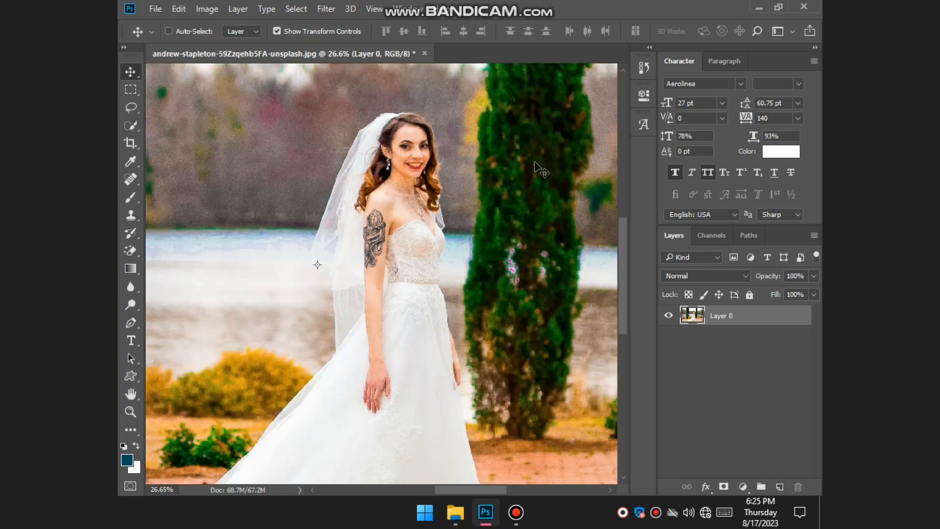
Add a new empty layer above the graded photo layer.
key("ctrl+0")
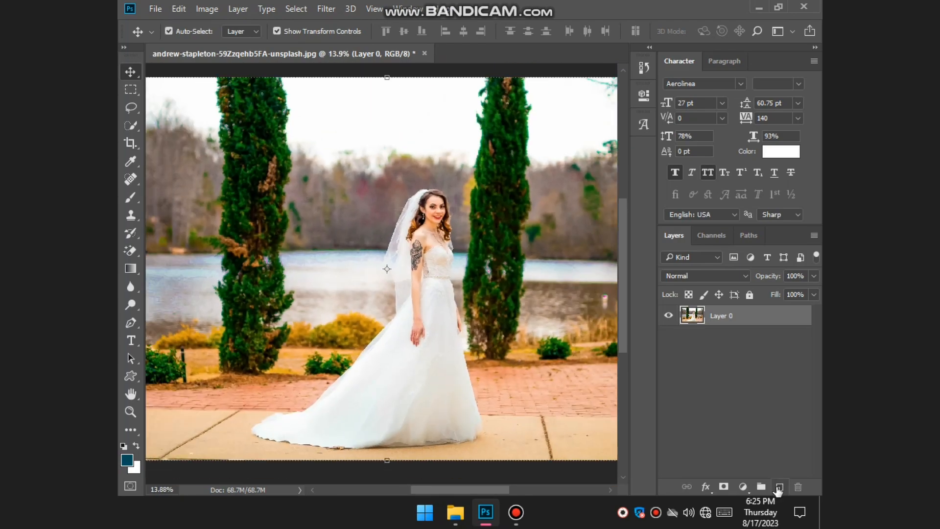
left_click(780, 486)
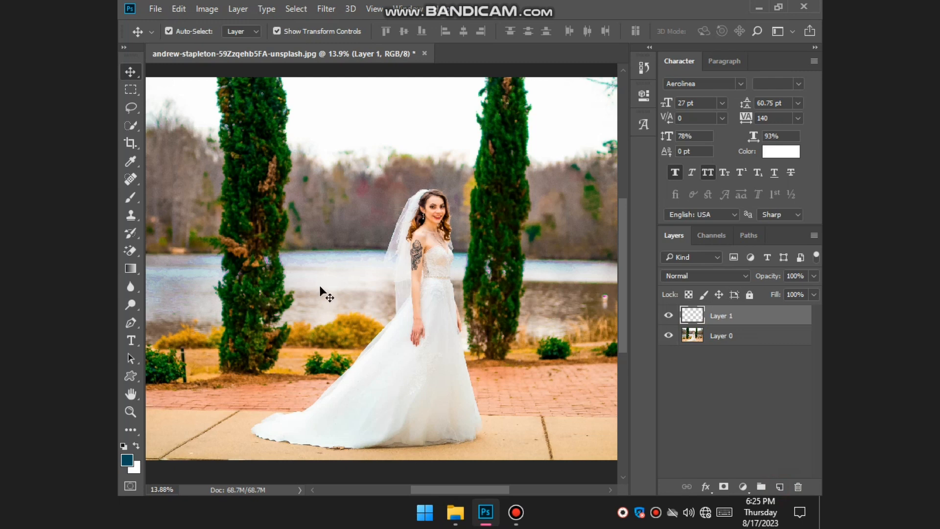
Set the Brush tool's foreground color to black, 000000.
key("b")
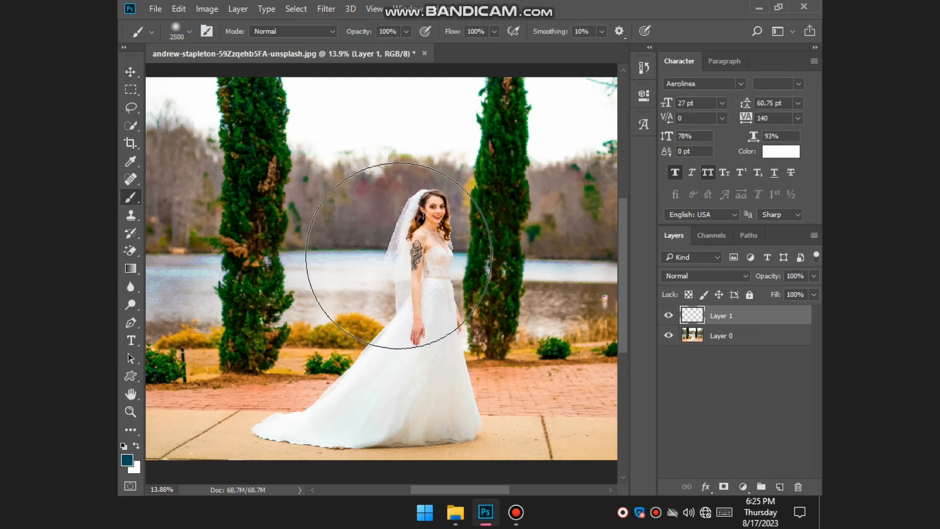
left_click(132, 462)
type("000000")
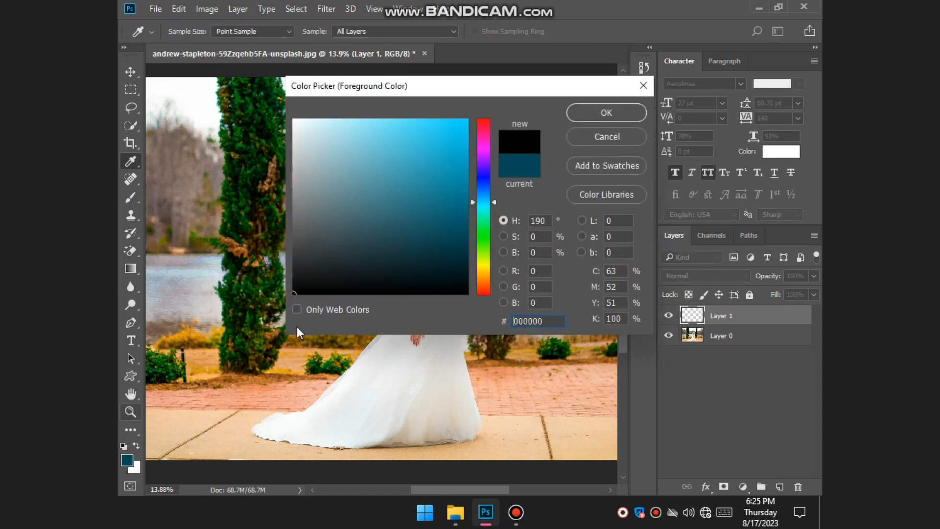
left_click(607, 114)
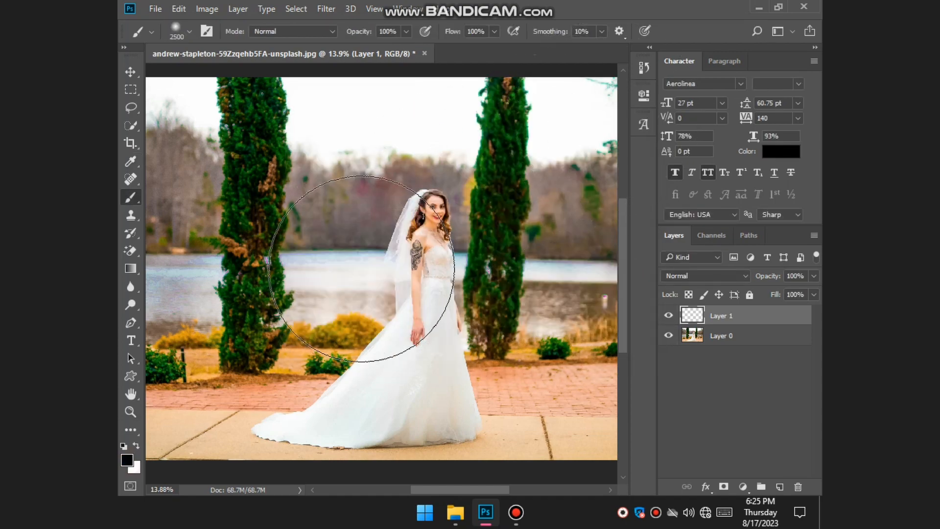
Enlarge the soft brush to 4200 px and paint a single black dab at the photo's centre on the new layer.
key("bracketright")
key("bracketright")
key("bracketright")
key("bracketright")
key("bracketright")
key("bracketright")
key("bracketright")
key("bracketright")
key("bracketright")
key("bracketright")
key("bracketright")
key("bracketright")
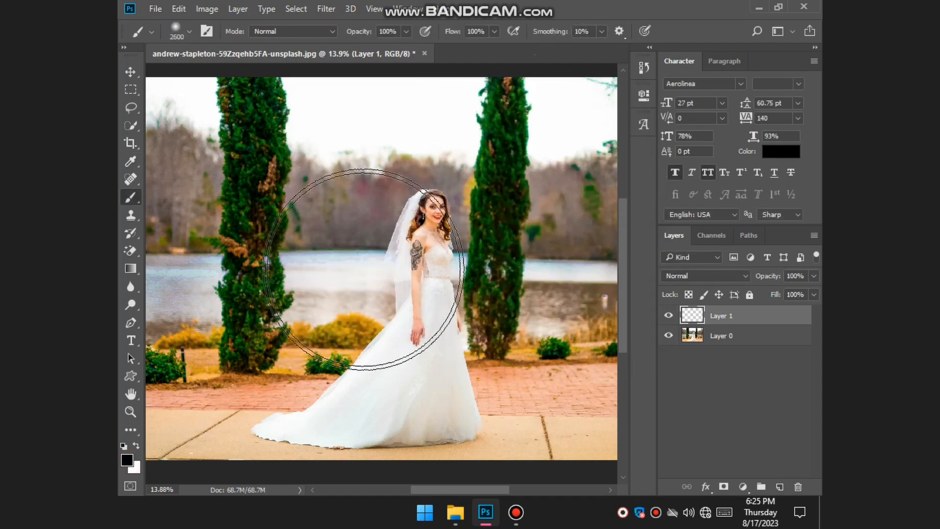
key("bracketright")
key("bracketright")
key("bracketright")
key("bracketright")
key("bracketright")
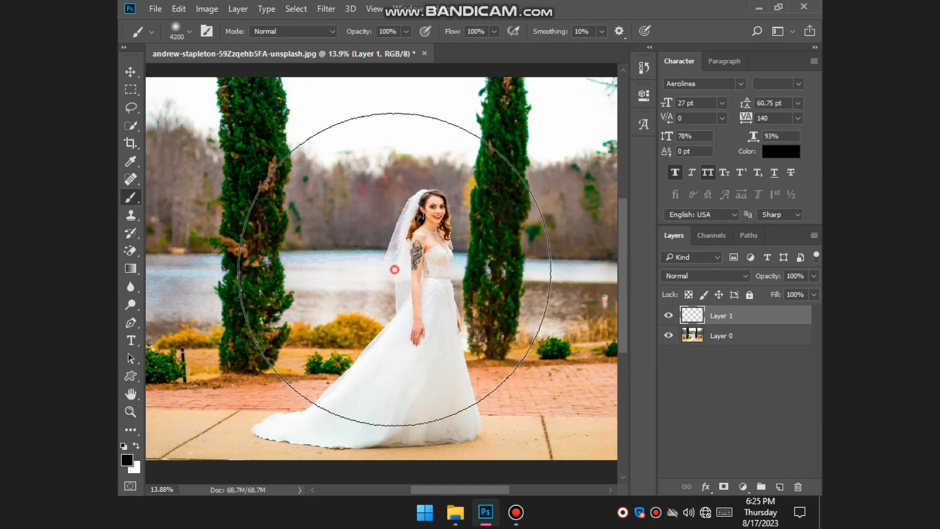
left_click(379, 267)
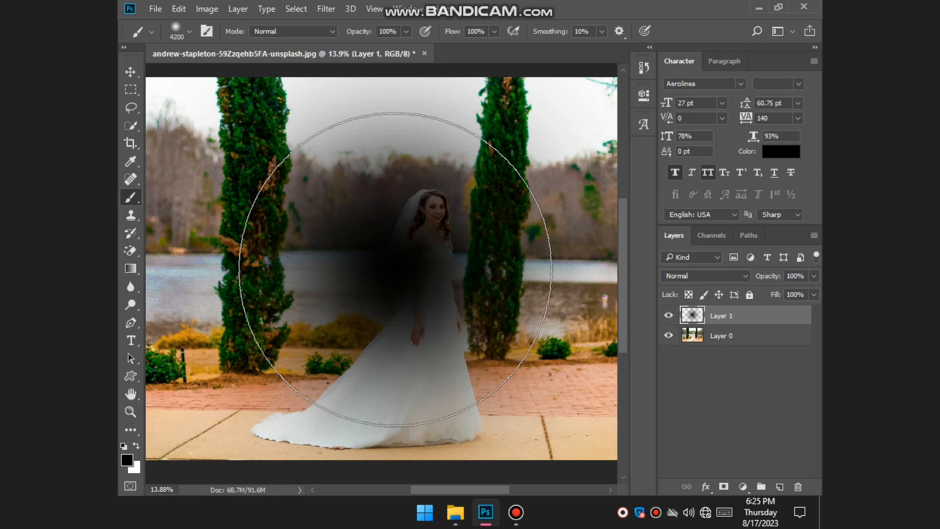
Stretch the black dab to about 126% width and 224% height and place it as a shadow along the photo's left edge.
left_click(131, 72)
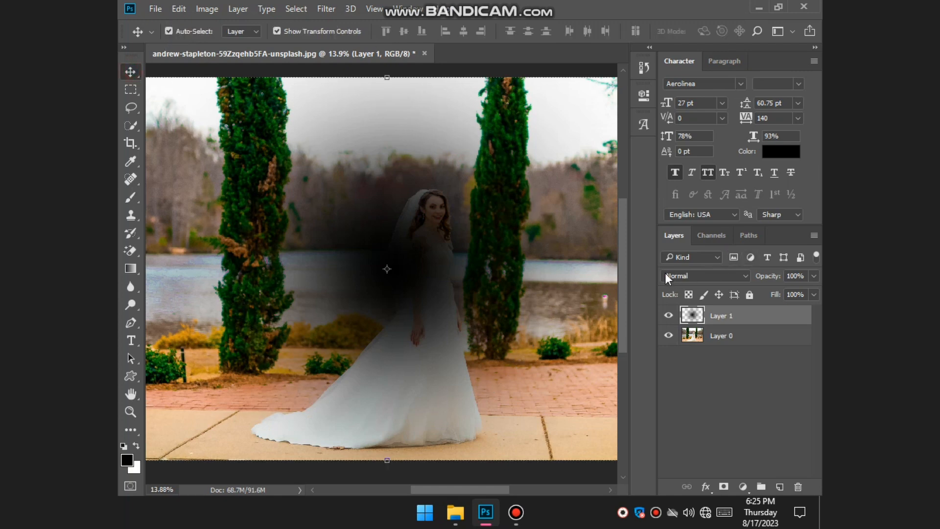
key("ctrl+0")
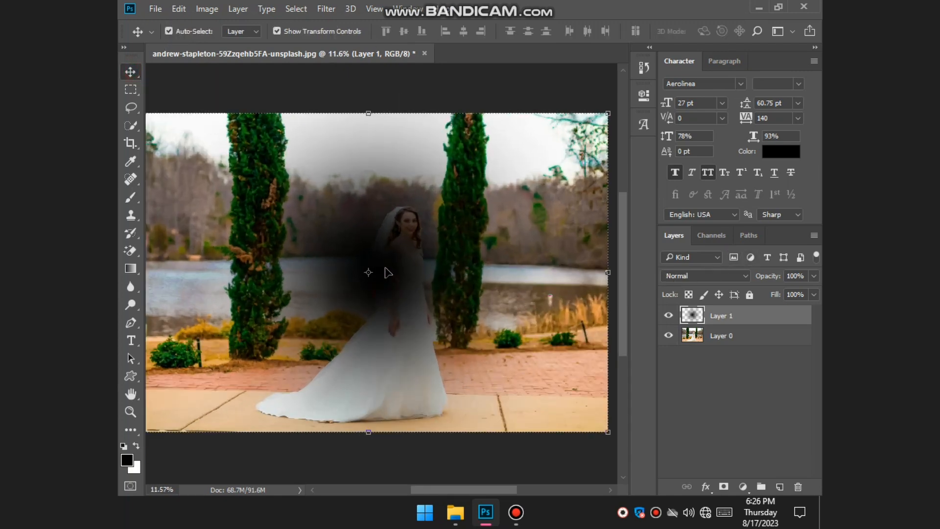
left_click_drag(385, 269, 177, 161)
scroll(210, 211, "down", 2)
left_click_drag(259, 297, 478, 519)
left_click_drag(311, 273, 285, 234)
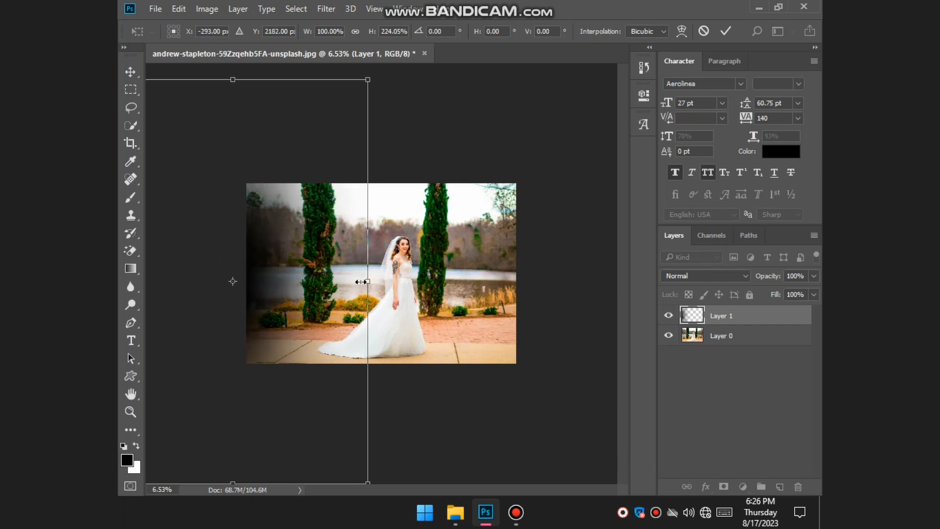
left_click_drag(365, 282, 434, 285)
left_click_drag(290, 299, 232, 305)
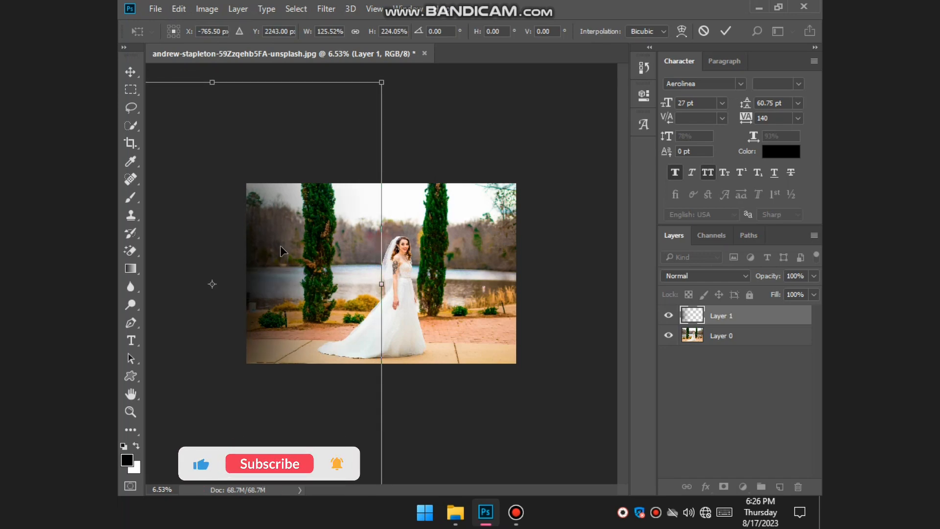
key("Return")
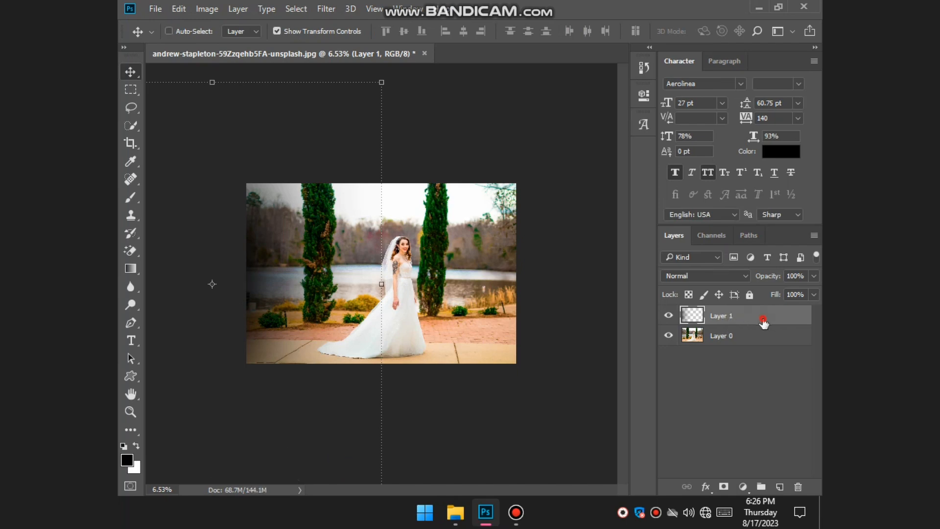
Duplicate the left-edge shadow layer and move the copy to darken the photo's right edge.
left_click_drag(762, 321, 780, 486)
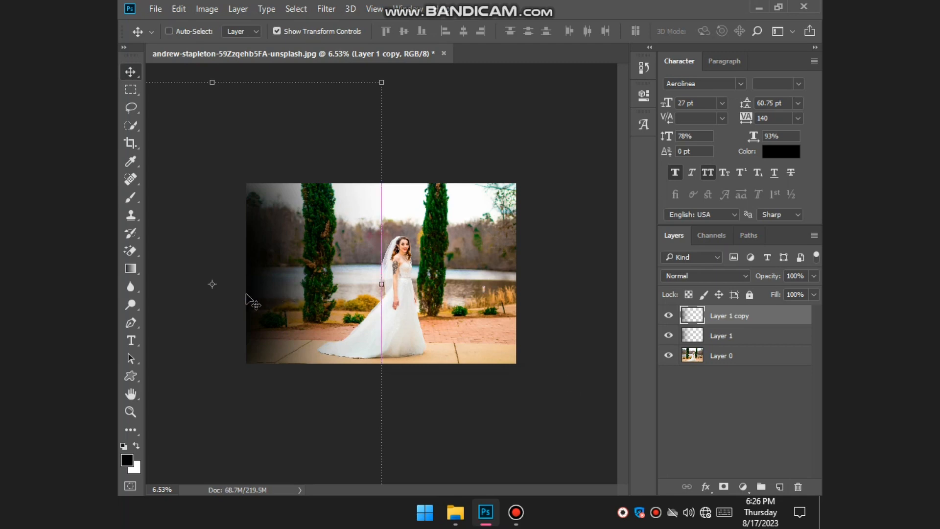
left_click_drag(248, 295, 566, 319)
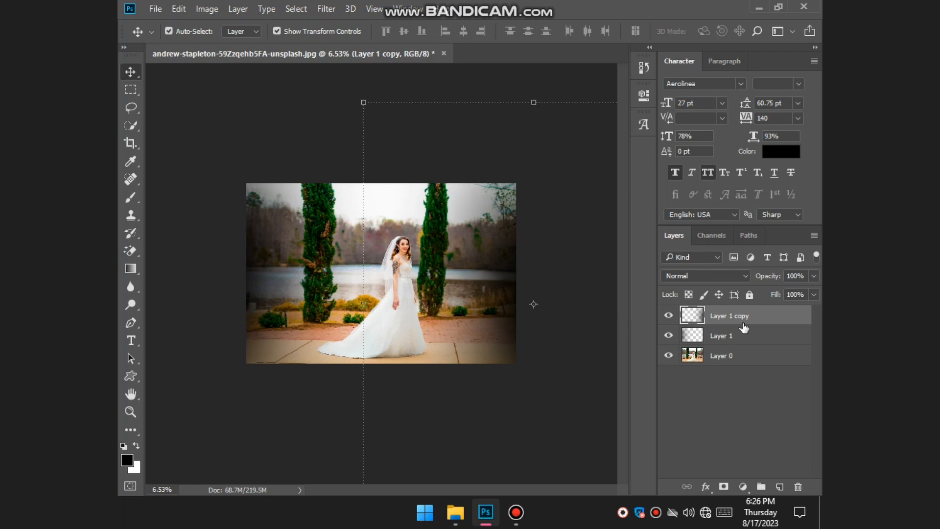
Duplicate the right-edge shadow layer, rotate the copy about -67° and place it along the photo's bottom edge.
left_click_drag(743, 328, 780, 487)
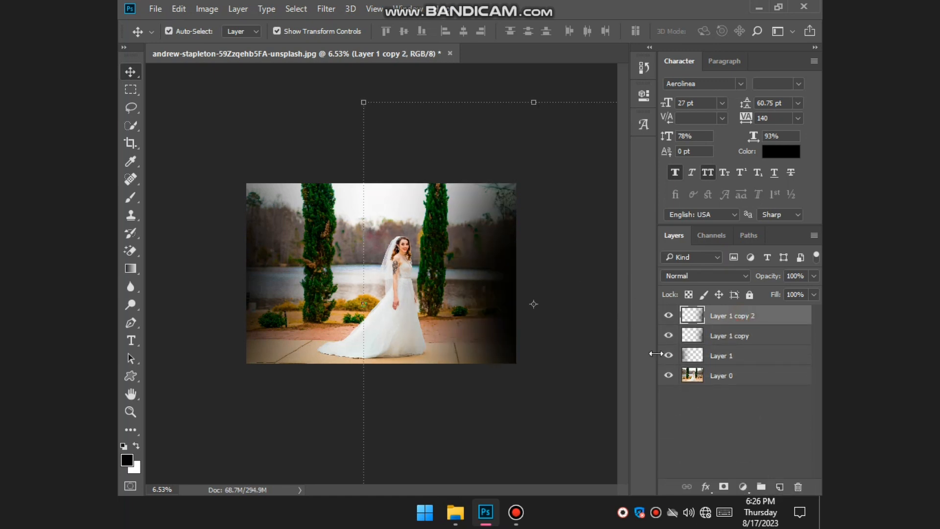
left_click_drag(524, 253, 363, 276)
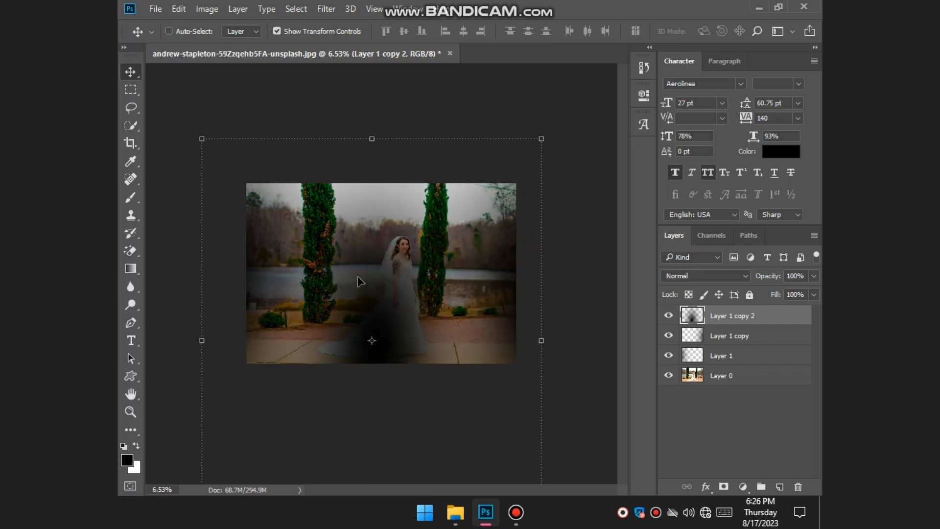
left_click(200, 121)
left_click(354, 316)
left_click_drag(189, 131, 178, 404)
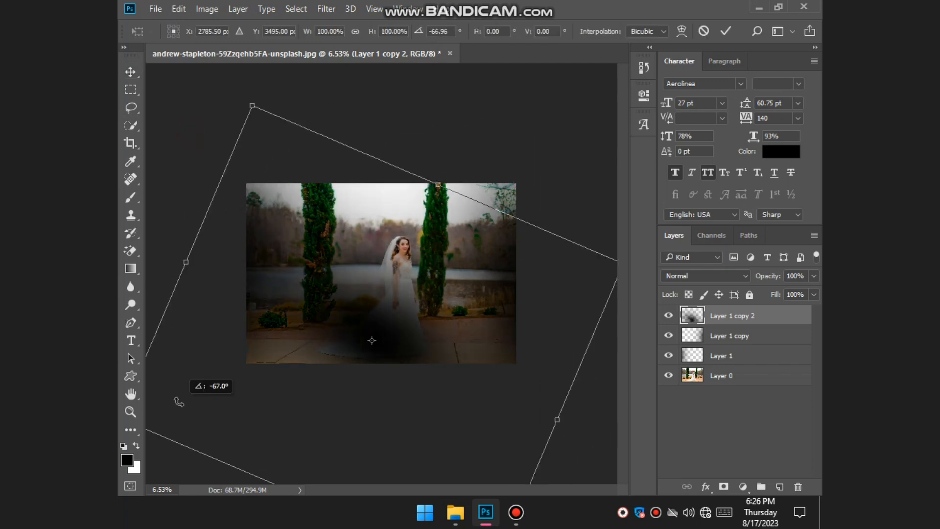
left_click_drag(368, 209, 321, 319)
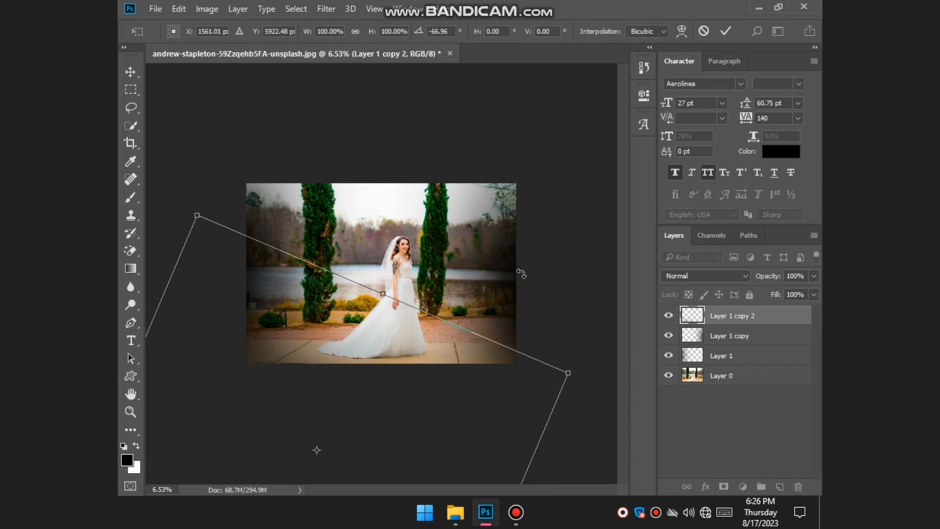
key("Return")
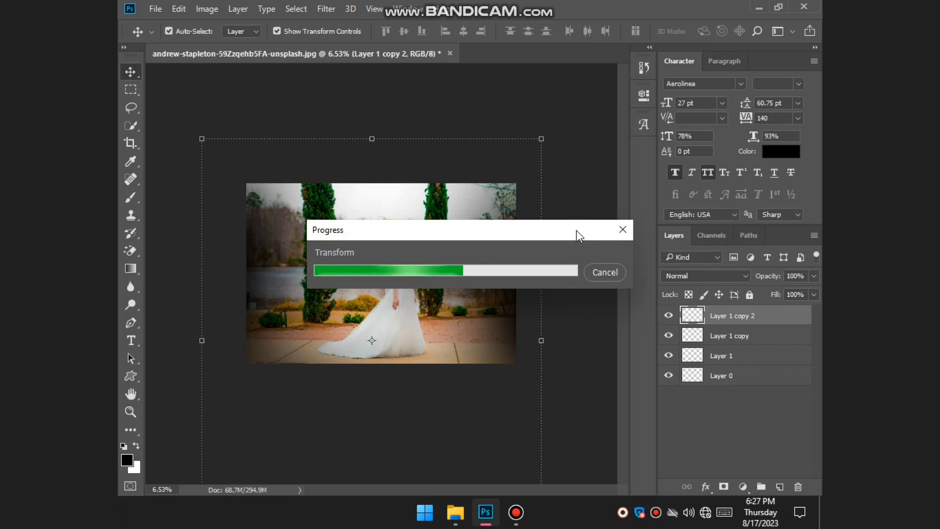
left_click_drag(572, 228, 528, 345)
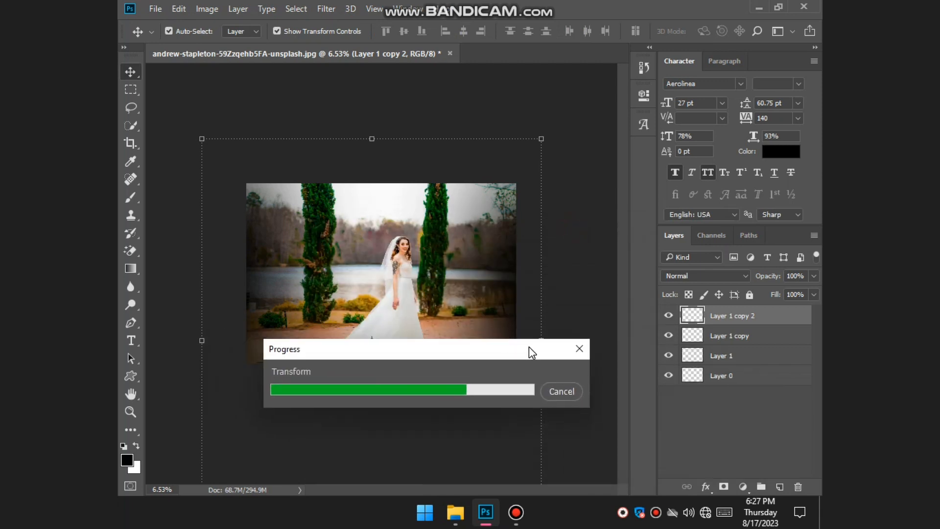
key("ctrl+plus")
key("ctrl+plus")
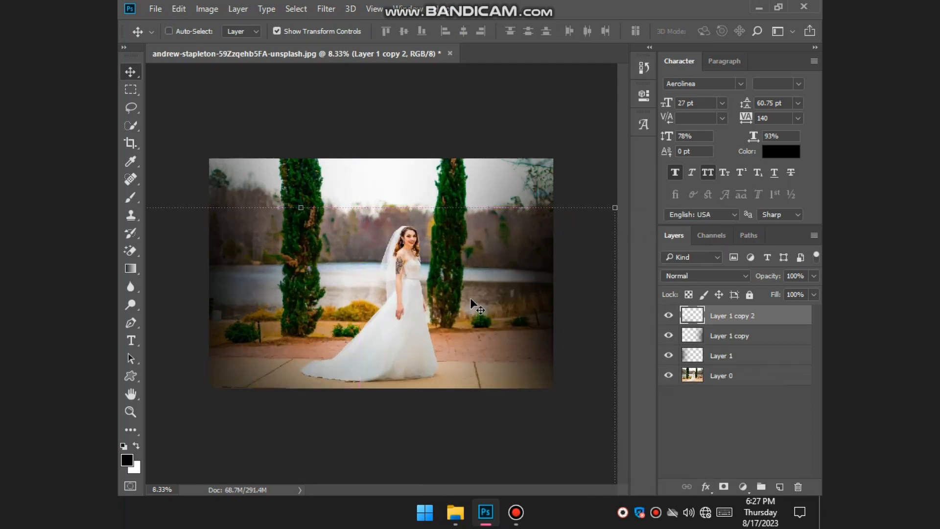
key("ctrl+plus")
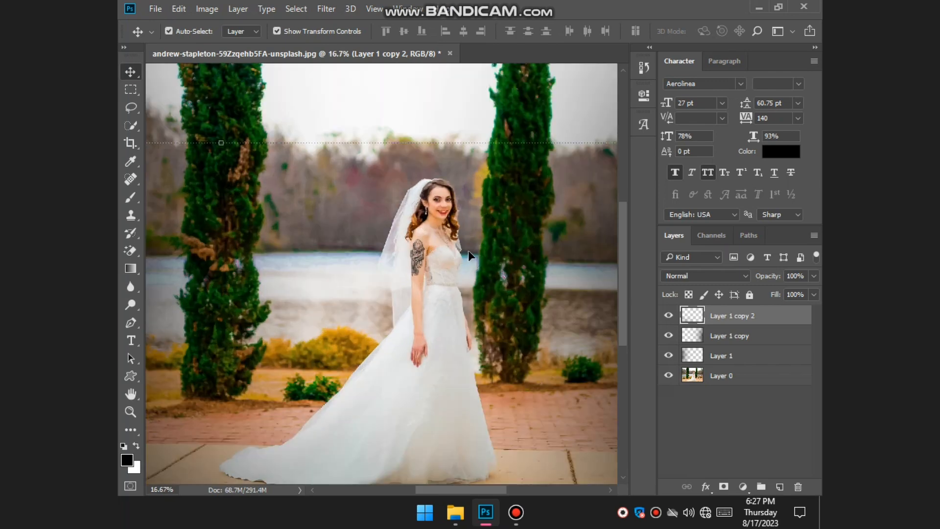
key("ctrl+minus")
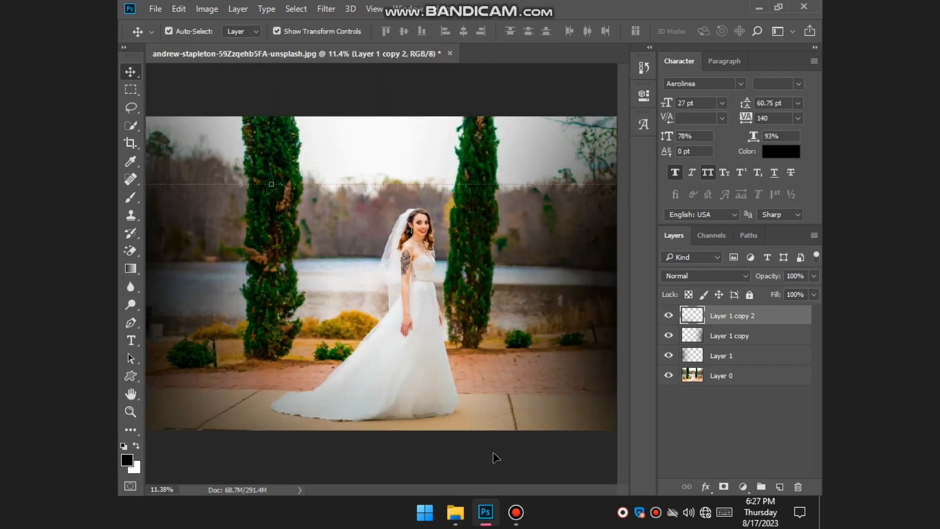
Switch to File Explorer and place Lights_Lights19.jpg from the Desktop folder into the bridal photo in Photoshop.
key("alt+Tab")
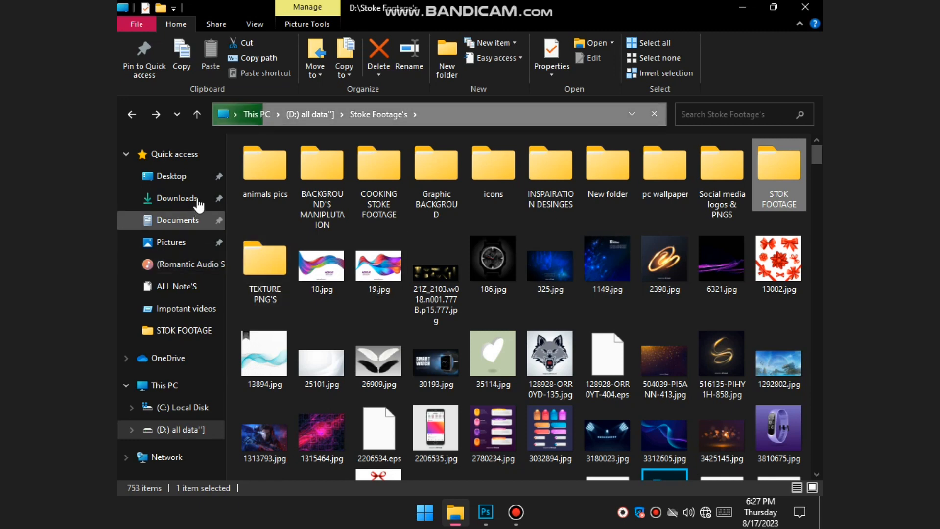
left_click(177, 188)
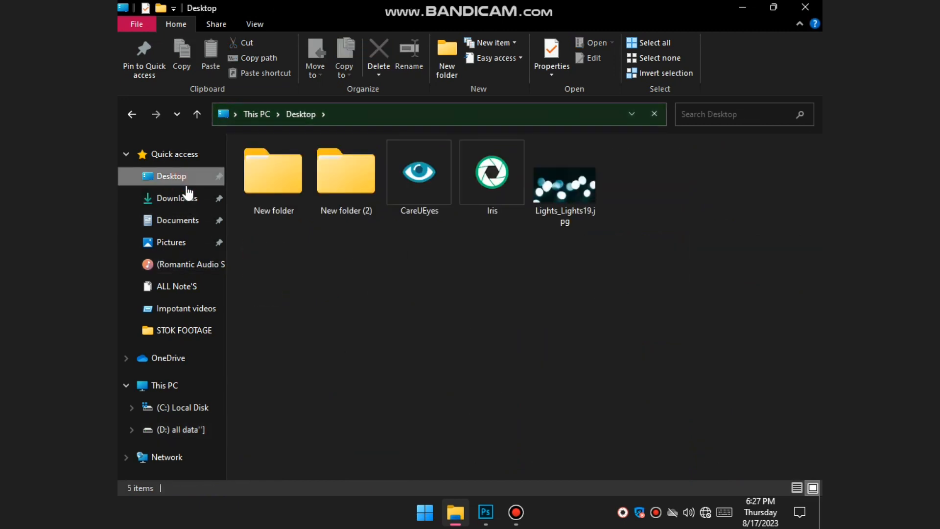
left_click(585, 3)
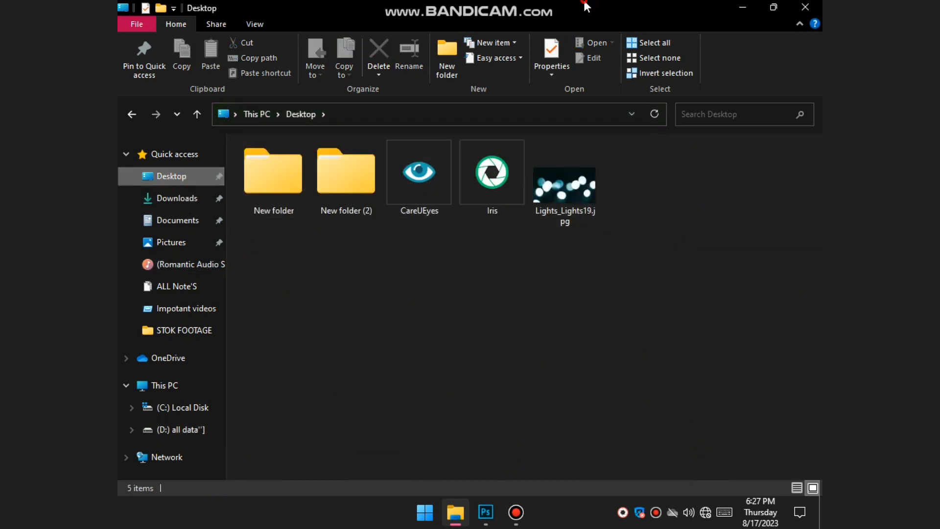
double_click(586, 6)
left_click_drag(619, 203, 500, 405)
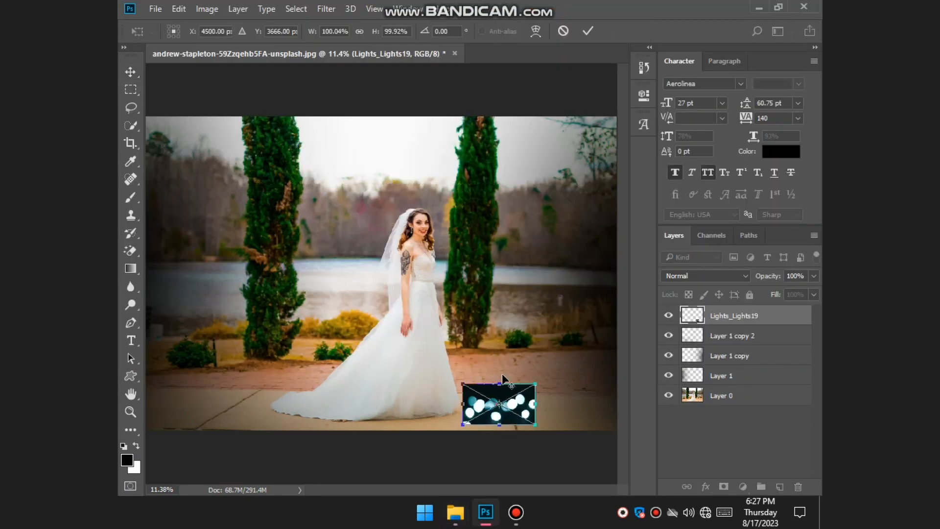
scroll(503, 377, "down", 3)
scroll(490, 367, "up", 2)
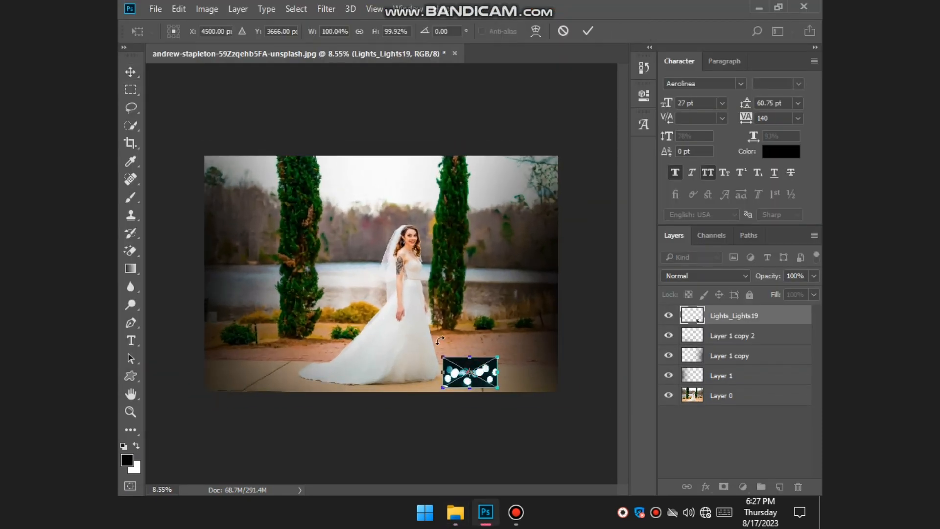
left_click_drag(470, 373, 393, 311)
key("Return")
left_click_drag(472, 374, 429, 333)
key("Return")
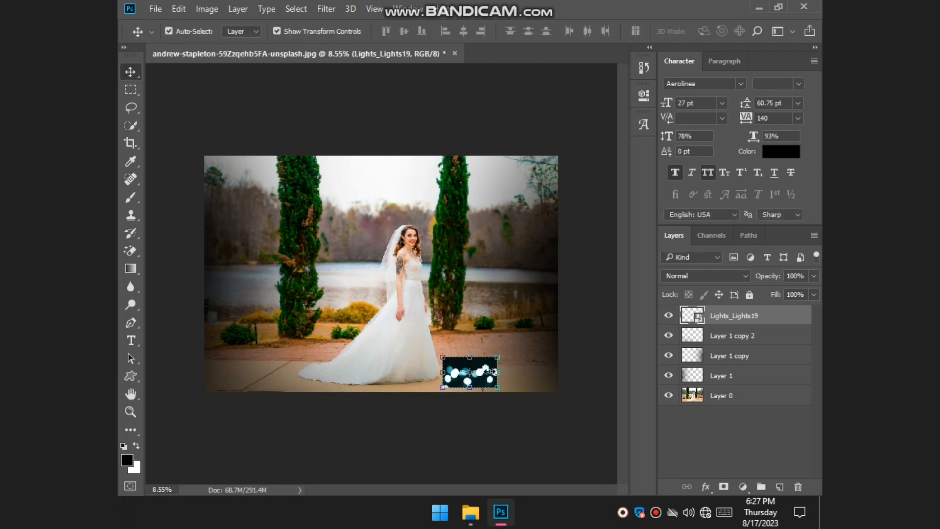
Scale the bokeh lights image up to about 677% and position it over most of the photo.
left_click_drag(483, 373, 620, 430)
left_click_drag(400, 348, 284, 245)
left_click_drag(514, 324, 573, 363)
mouse_move(448, 271)
left_mouse_down()
mouse_move(454, 321)
mouse_move(456, 286)
left_mouse_up()
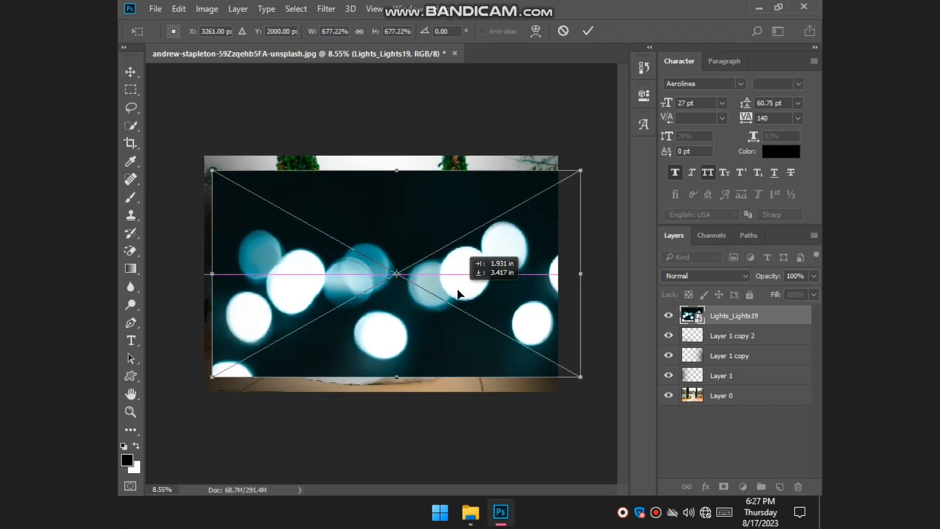
key("Return")
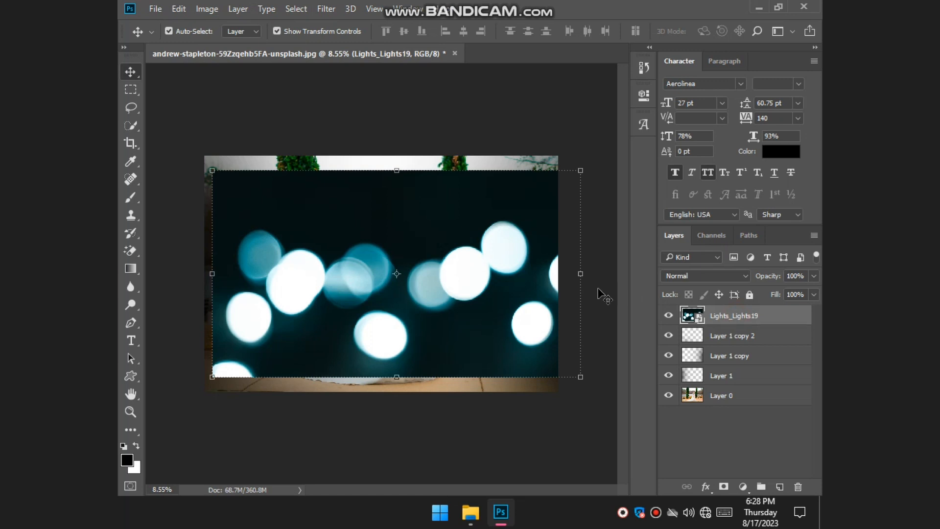
Set the bokeh lights layer's blend mode to Screen and move the lights lower over the photo.
left_click(726, 278)
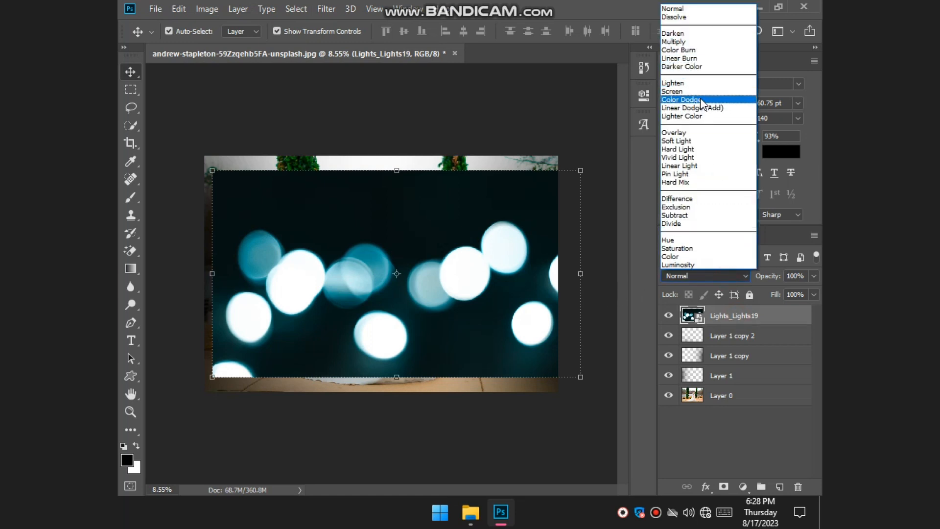
left_click(699, 92)
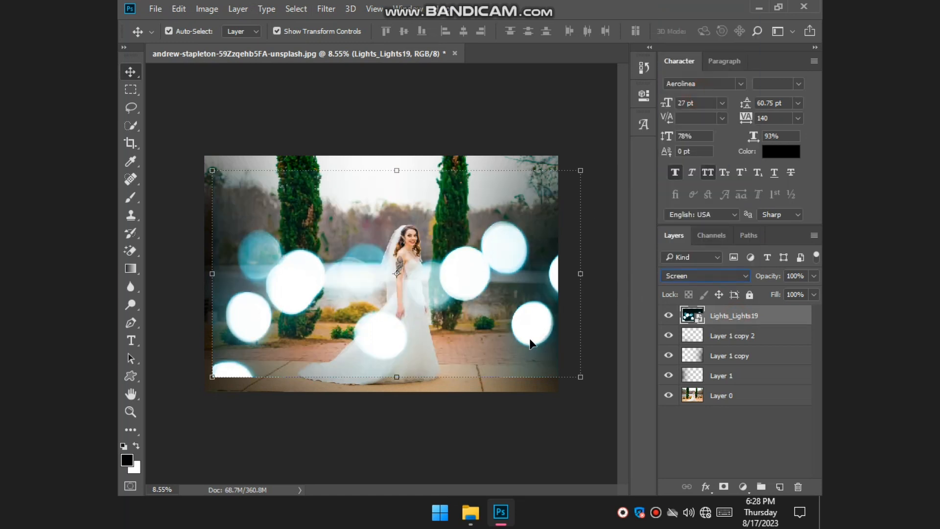
left_click_drag(530, 341, 498, 381)
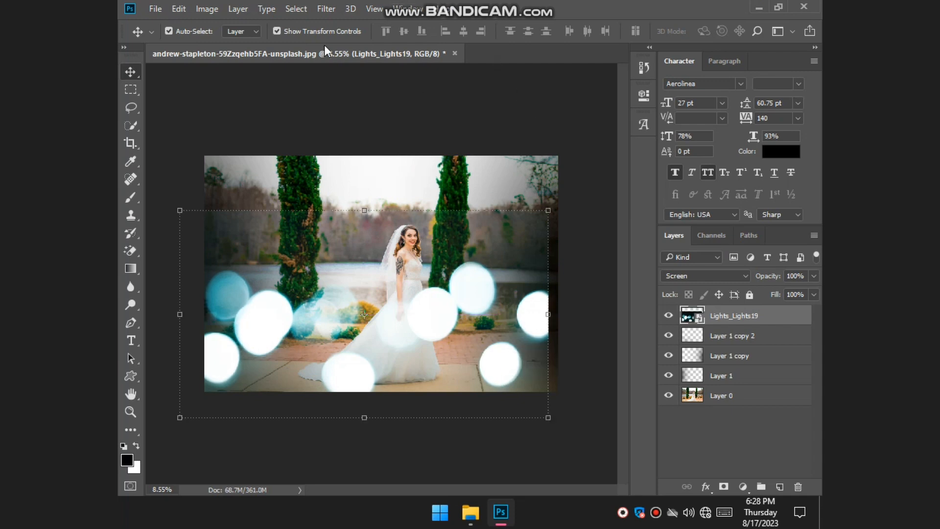
Apply a Brightness/Contrast adjustment to the bokeh lights layer with Brightness -18 and Contrast 74.
left_click(206, 8)
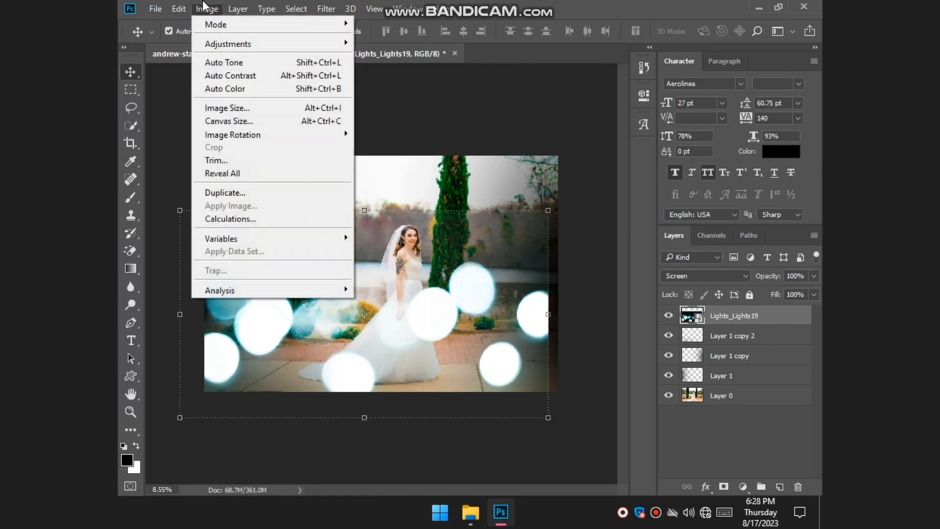
mouse_move(230, 44)
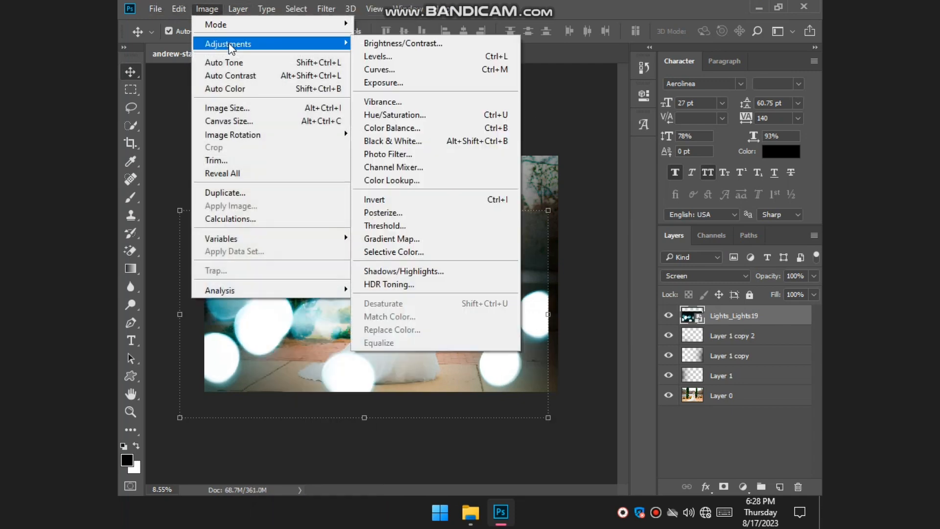
left_click(390, 45)
left_click_drag(450, 127, 573, 156)
left_click_drag(562, 224, 581, 227)
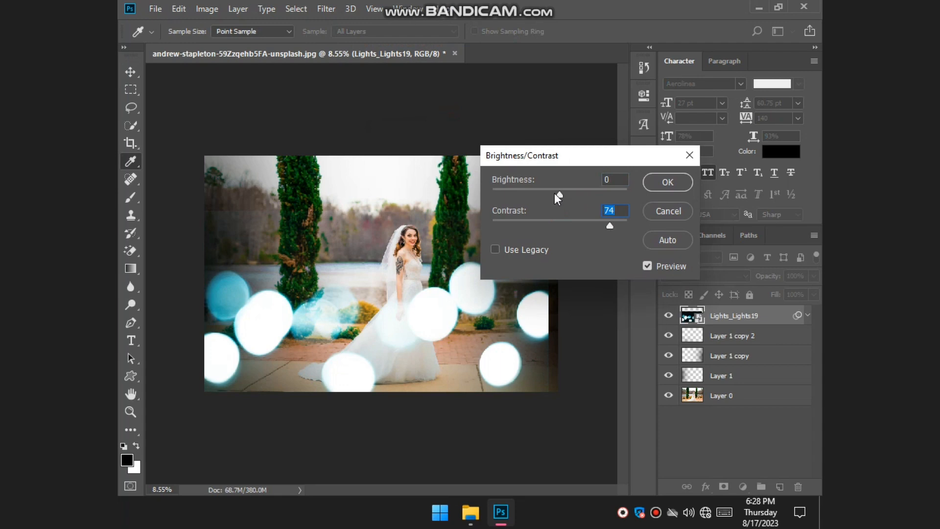
mouse_move(563, 193)
left_mouse_down()
mouse_move(533, 192)
mouse_move(552, 199)
left_mouse_up()
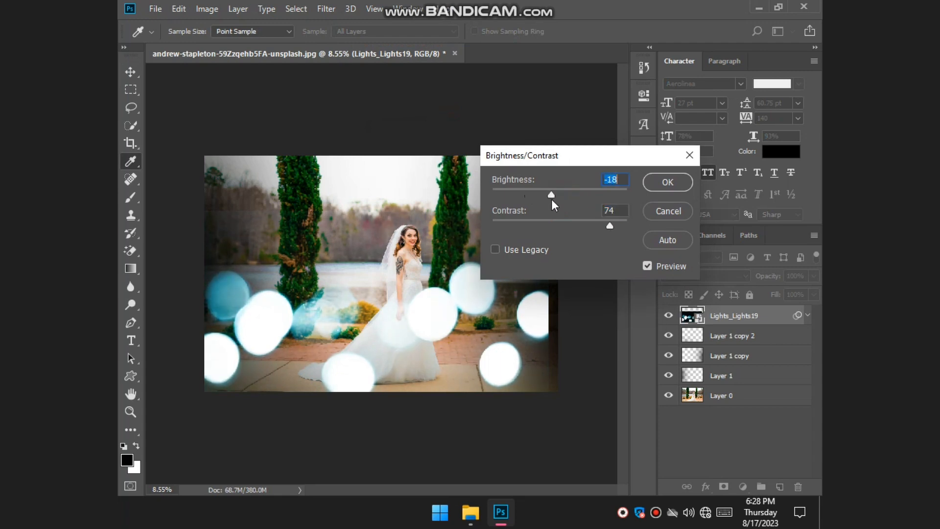
left_click(656, 182)
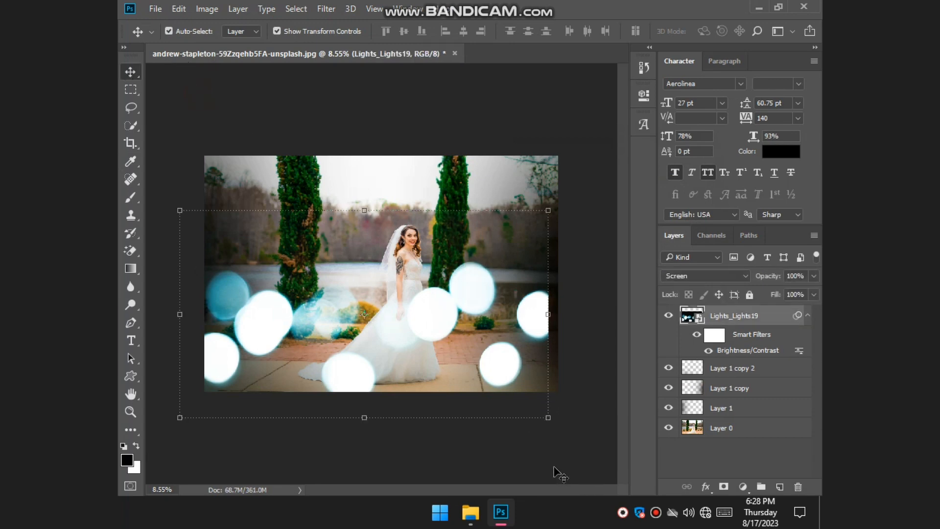
Rotate the bokeh lights layer about 24.77° clockwise.
left_click(560, 429)
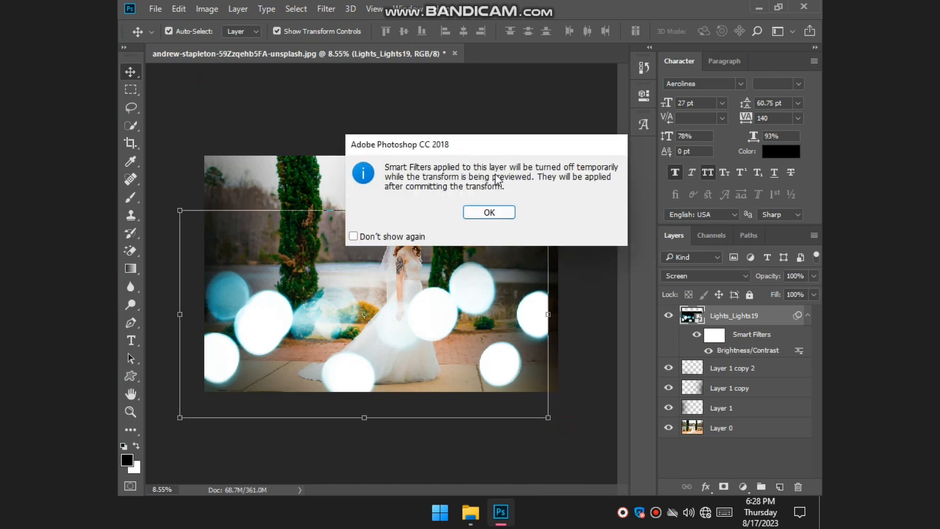
left_click(489, 212)
left_click_drag(573, 434, 484, 441)
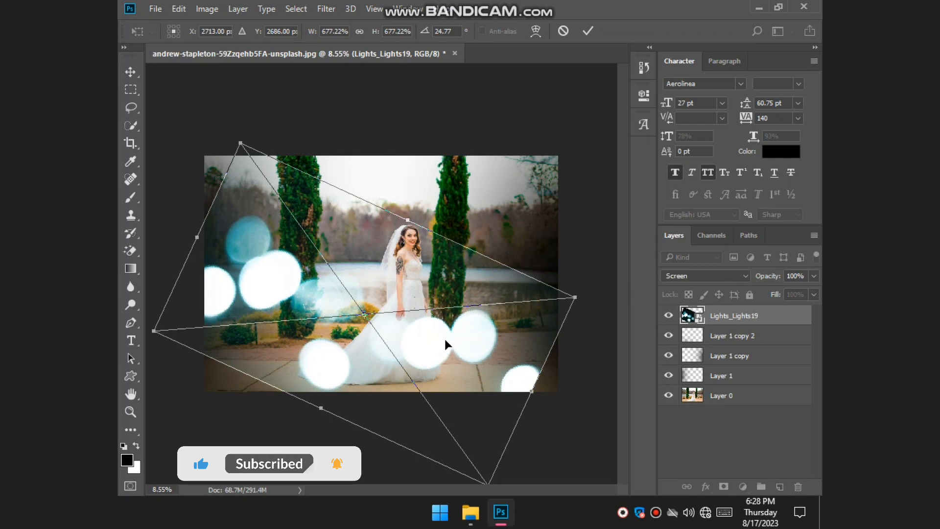
key("Return")
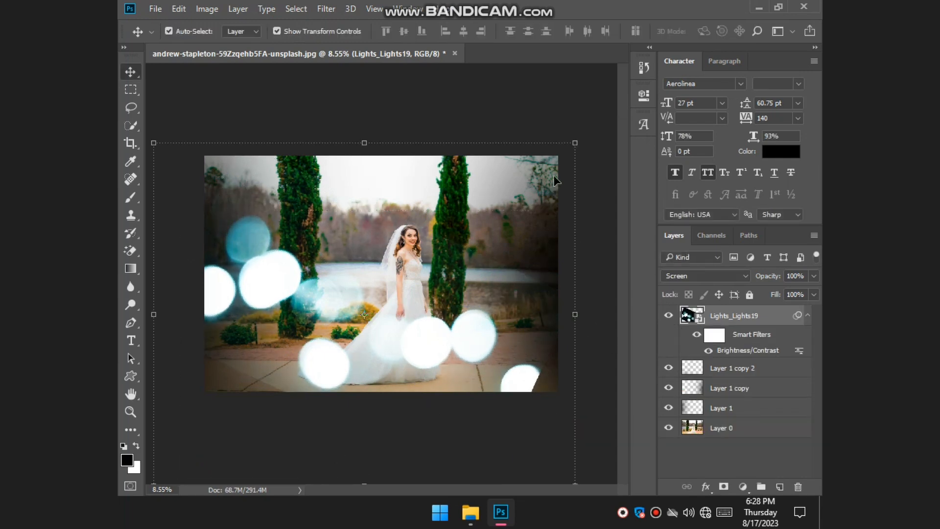
Scale the rotated bokeh lights up to about 1234.7% and reposition them so they extend beyond the whole photo.
left_click(574, 140)
left_click(490, 212)
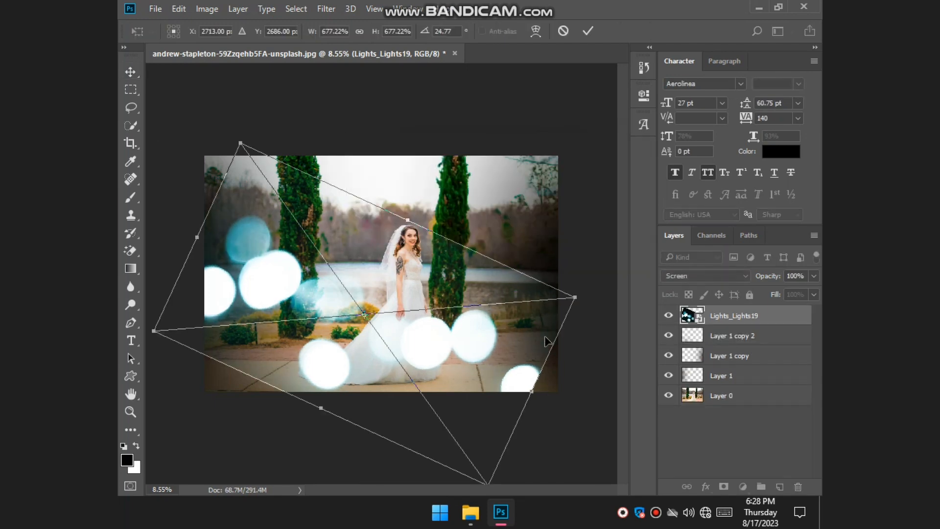
scroll(533, 383, "down", 5)
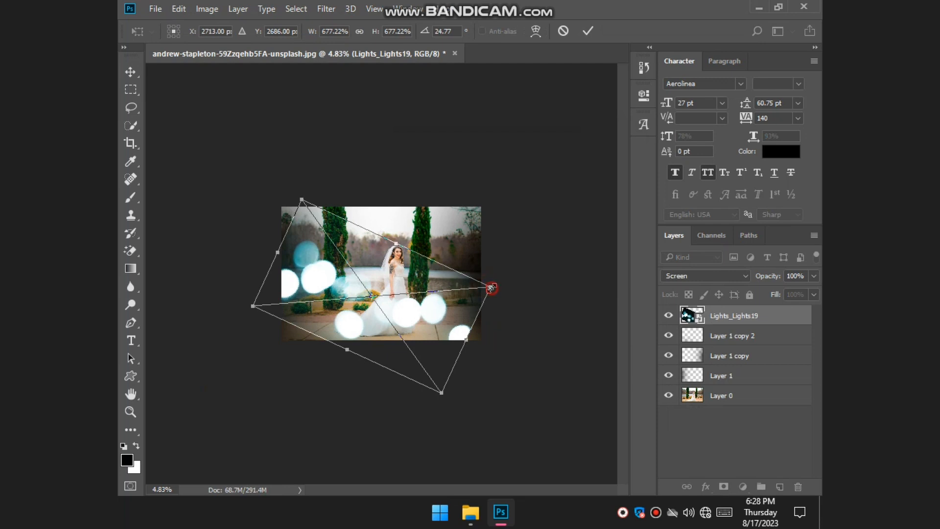
left_click_drag(490, 287, 729, 262)
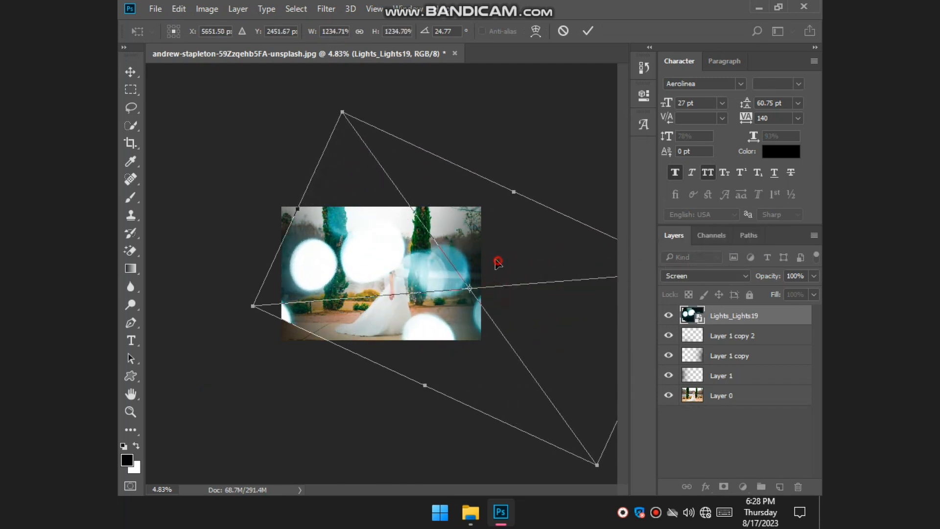
left_click_drag(498, 263, 413, 272)
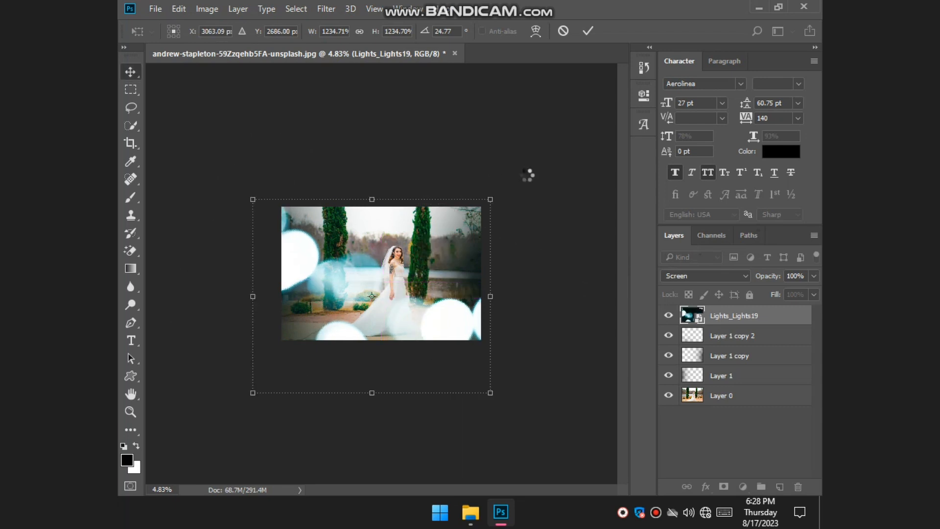
key("Return")
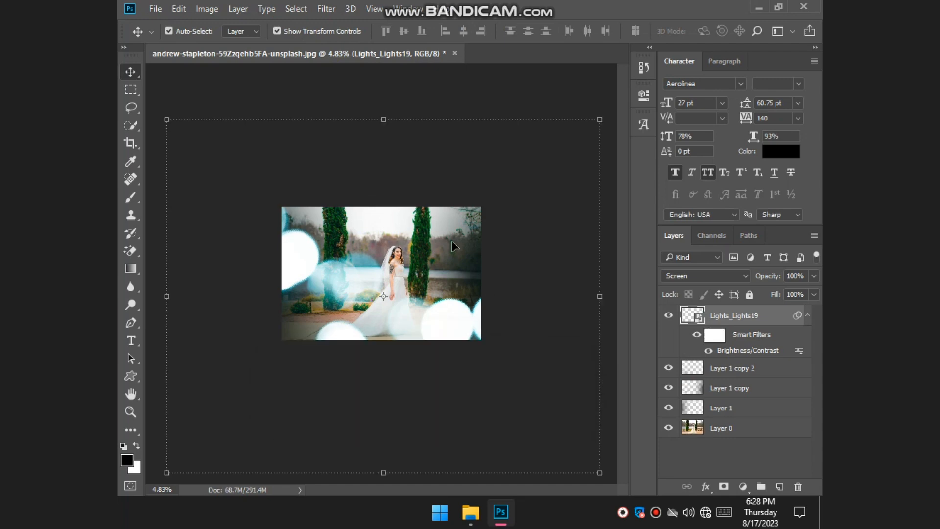
Move the enlarged bokeh lights slightly down and left, away from the bride's upper body.
scroll(366, 289, "up", 5)
scroll(398, 304, "up", 1)
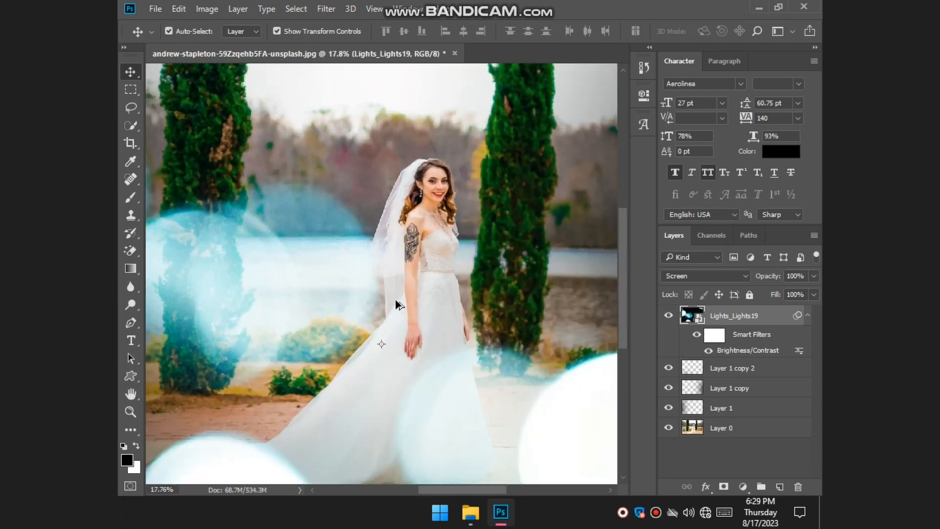
scroll(398, 304, "down", 2)
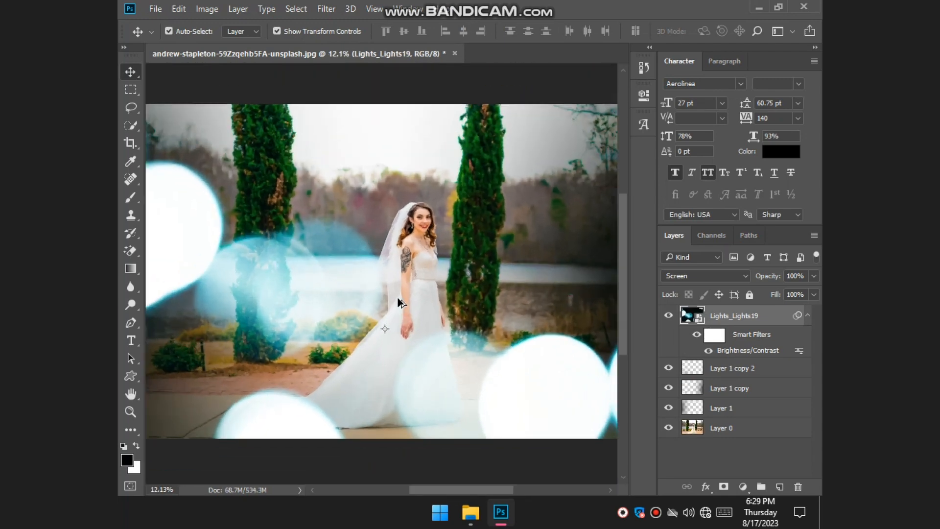
left_click(528, 73)
left_click(457, 383)
scroll(509, 359, "down", 1)
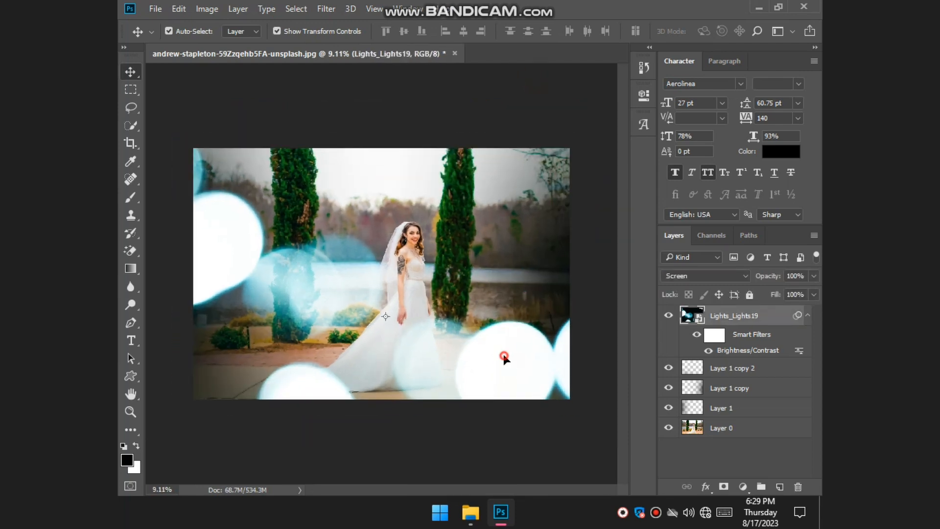
left_click_drag(501, 357, 481, 367)
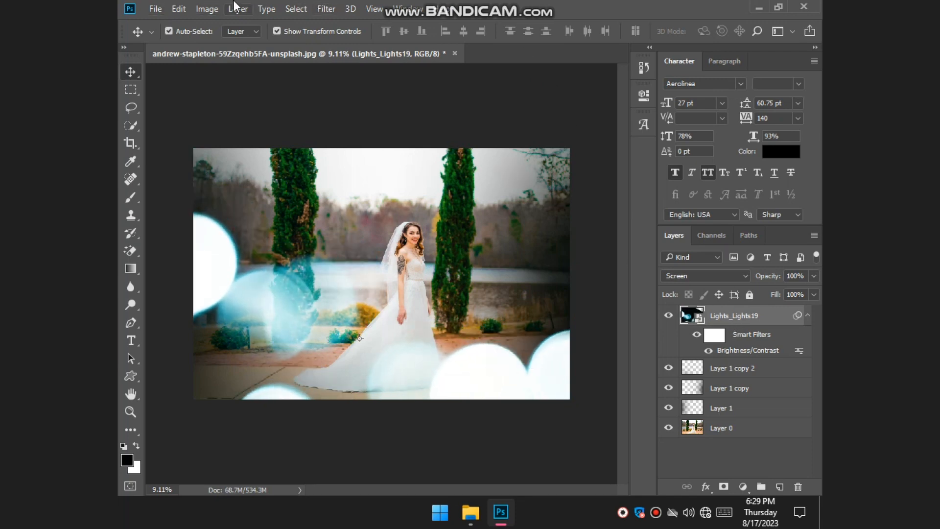
Add a Hue/Saturation adjustment to the bokeh lights layer.
left_click(207, 9)
left_click(207, 8)
left_click(179, 8)
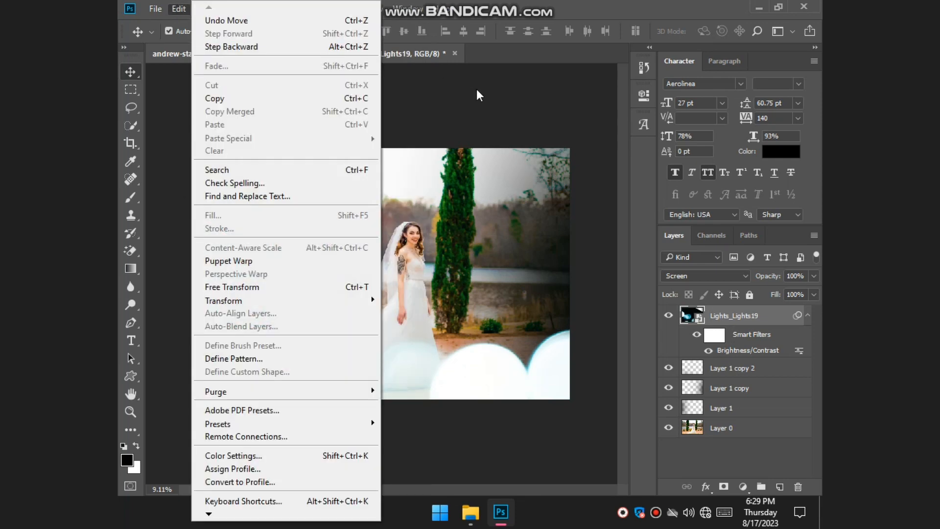
left_click(179, 9)
left_click(207, 9)
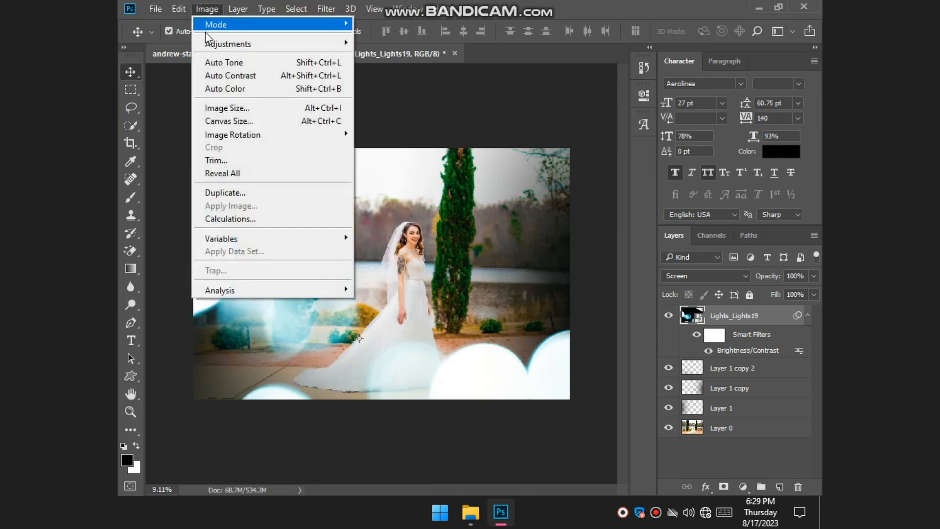
mouse_move(321, 44)
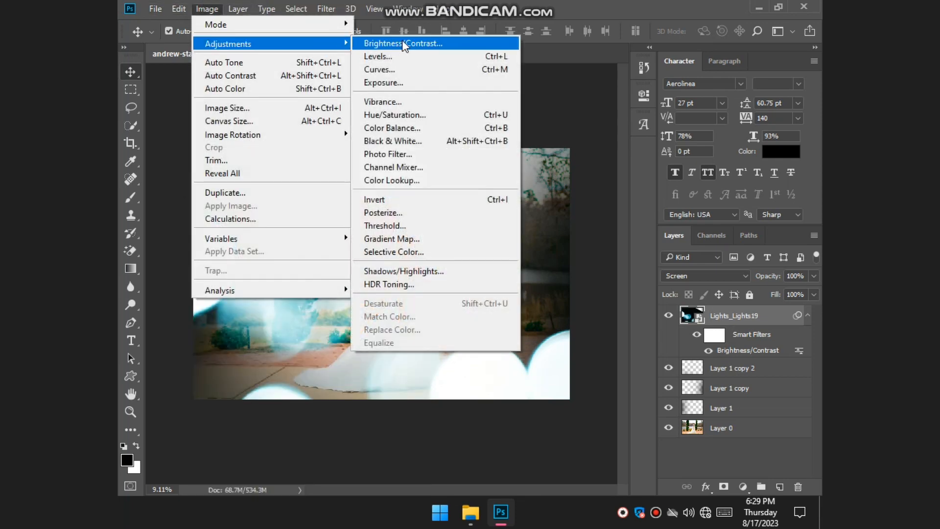
left_click(415, 123)
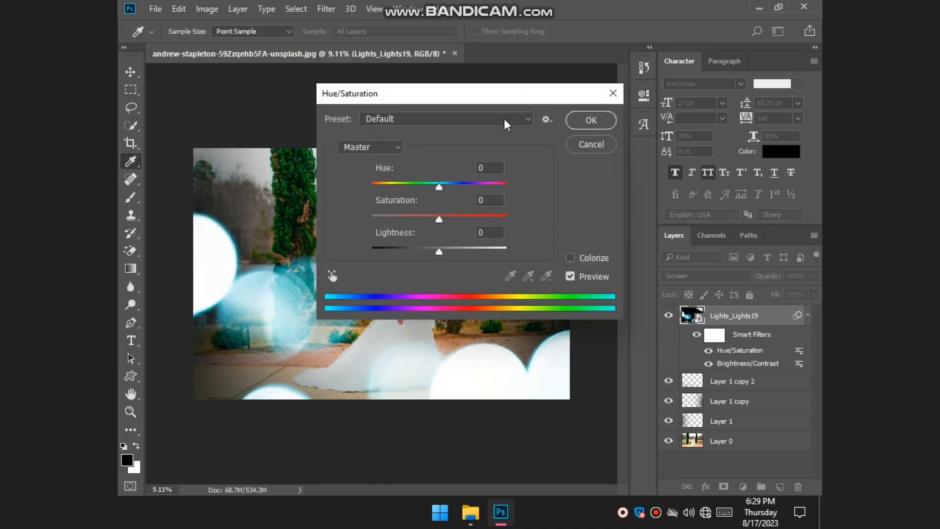
left_click_drag(516, 99, 528, 101)
key("Return")
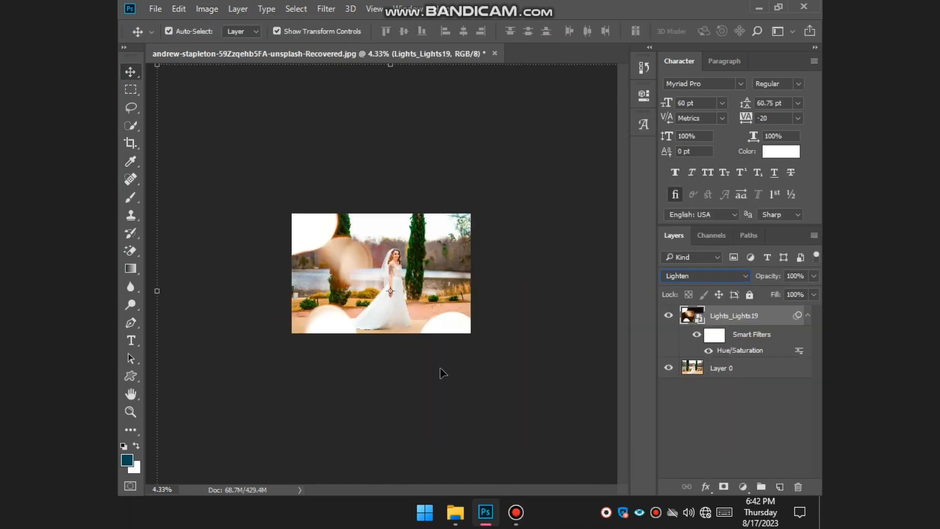
key("ctrl+plus")
key("ctrl+plus")
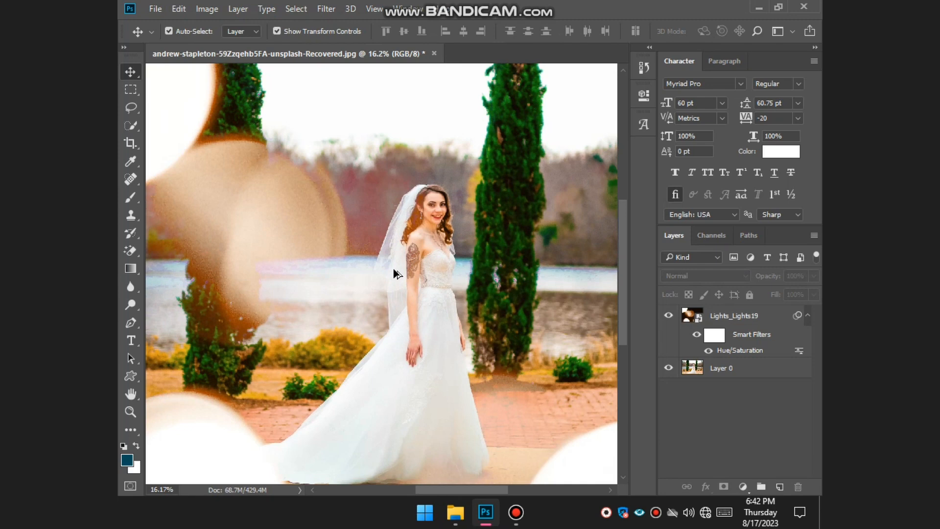
key("ctrl+minus")
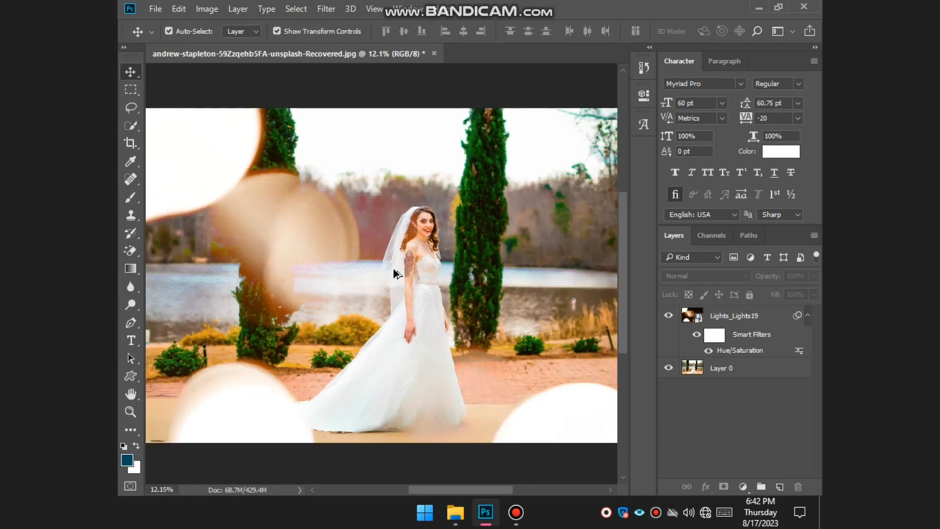
scroll(395, 269, "down", 2)
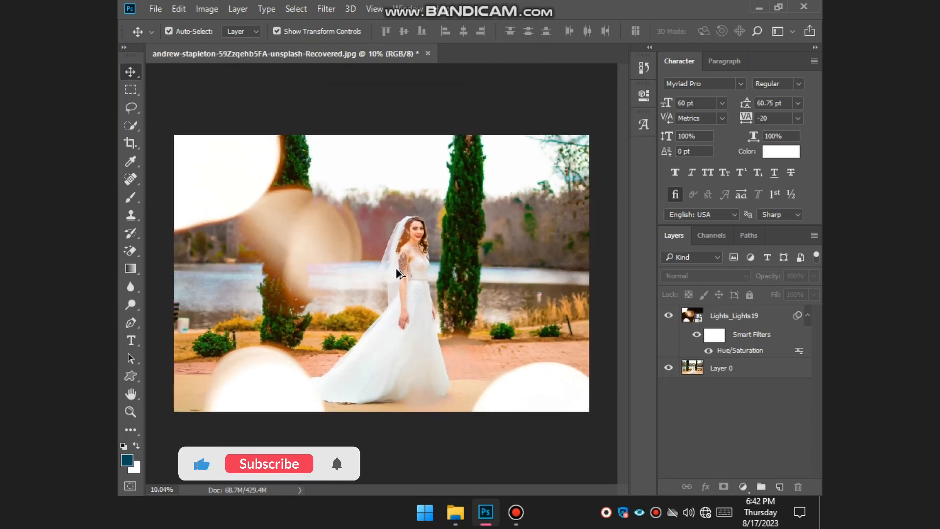
scroll(395, 269, "up", 2)
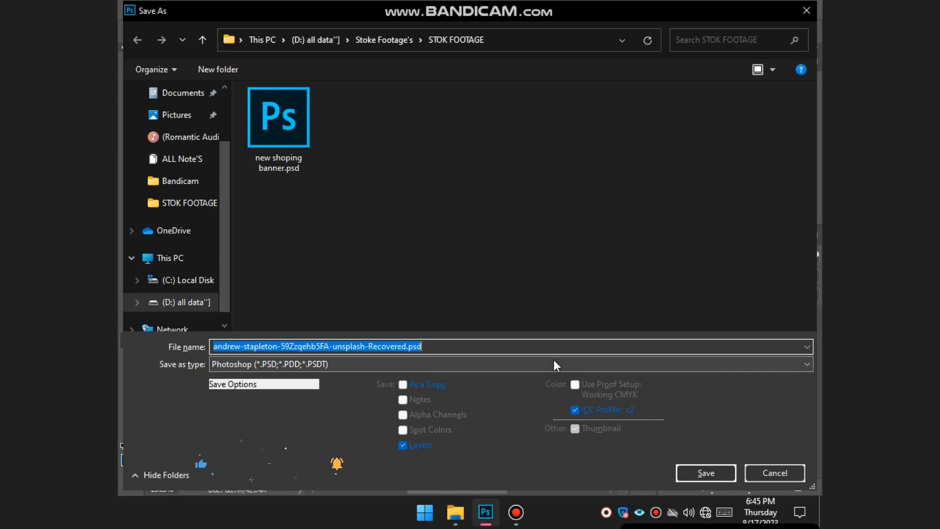
Save the finished photo as a PNG in the Desktop folder, reusing the name of the existing Recovered PNG file.
left_click(553, 362)
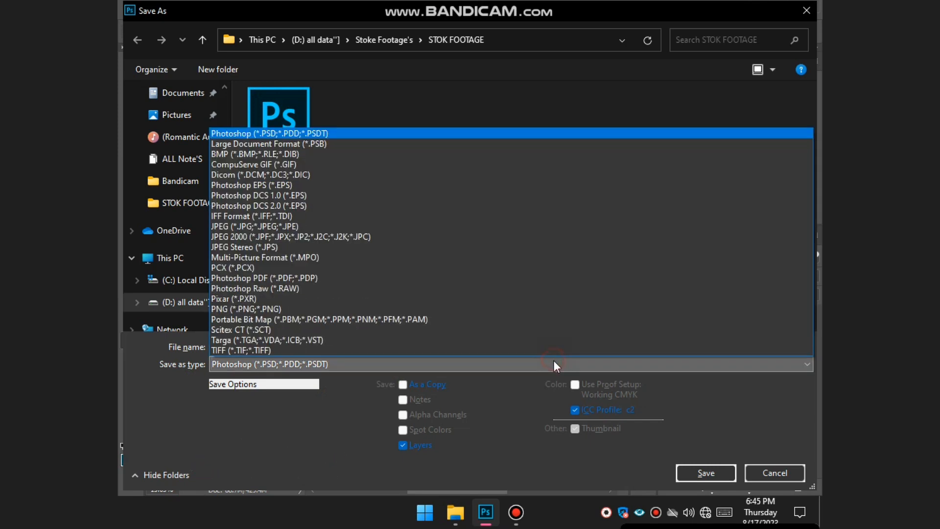
left_click(539, 309)
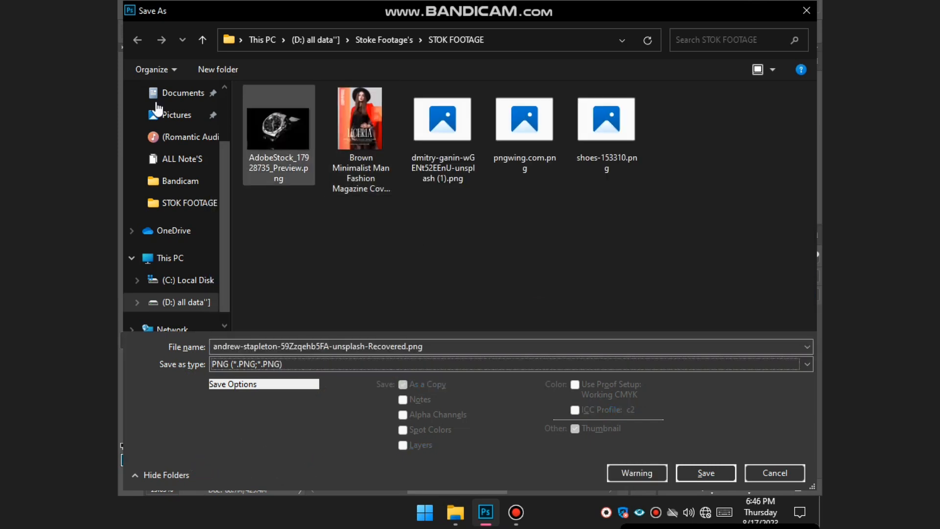
scroll(186, 117, "up", 2)
left_click(186, 123)
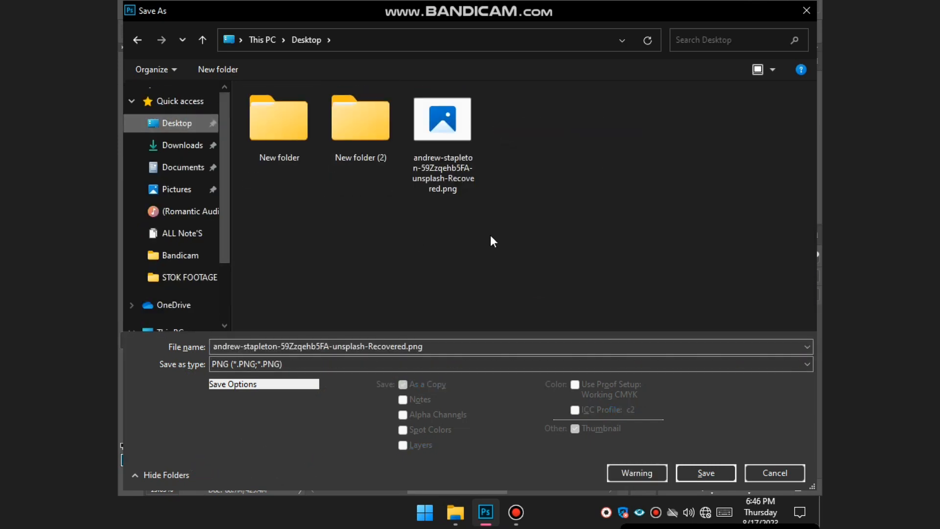
left_click(458, 164)
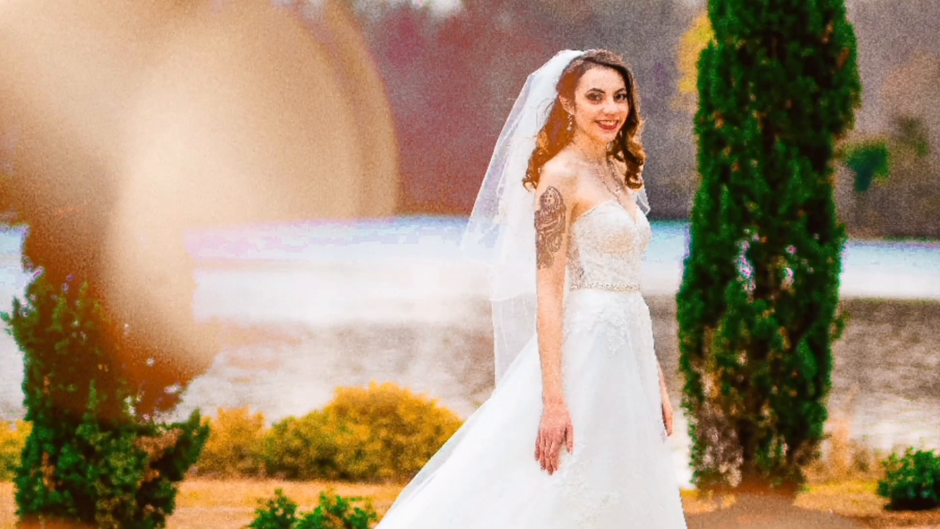